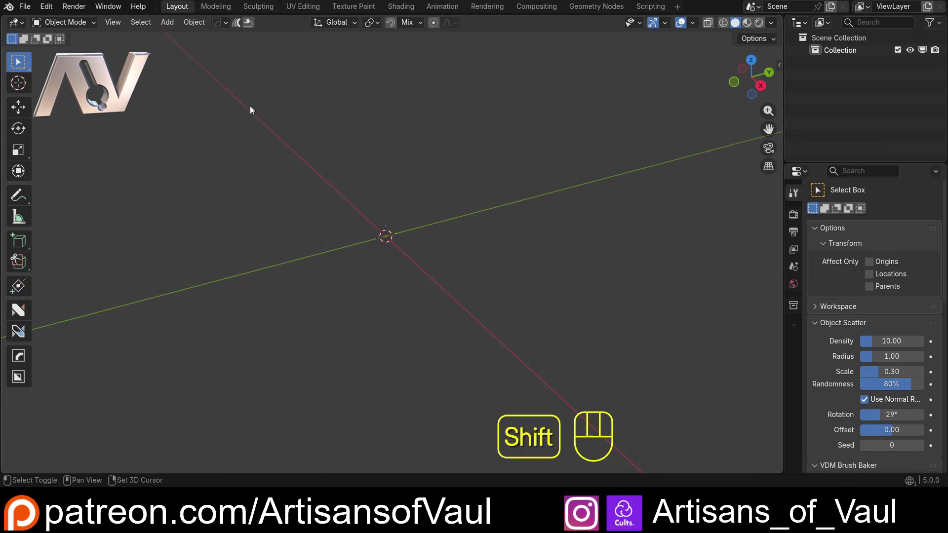
# Step: Browse the Add menu without adding anything, then orbit the view
pyautogui.hotkey('shift', 'a')
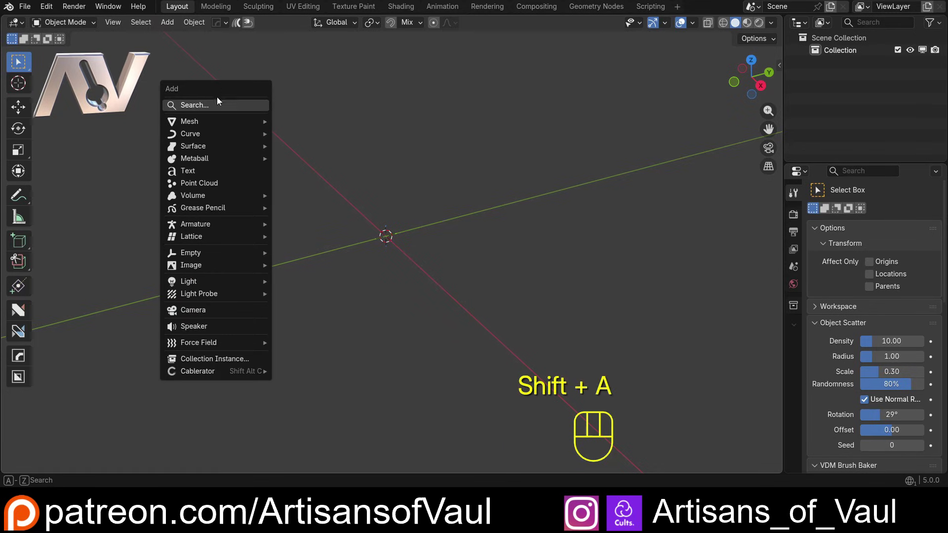
pyautogui.moveTo(198, 122)
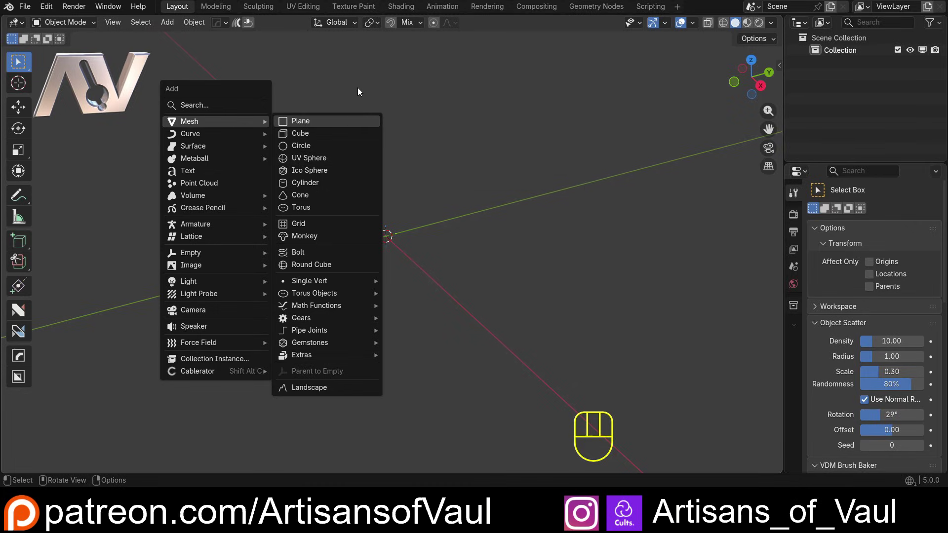
pyautogui.click(171, 23)
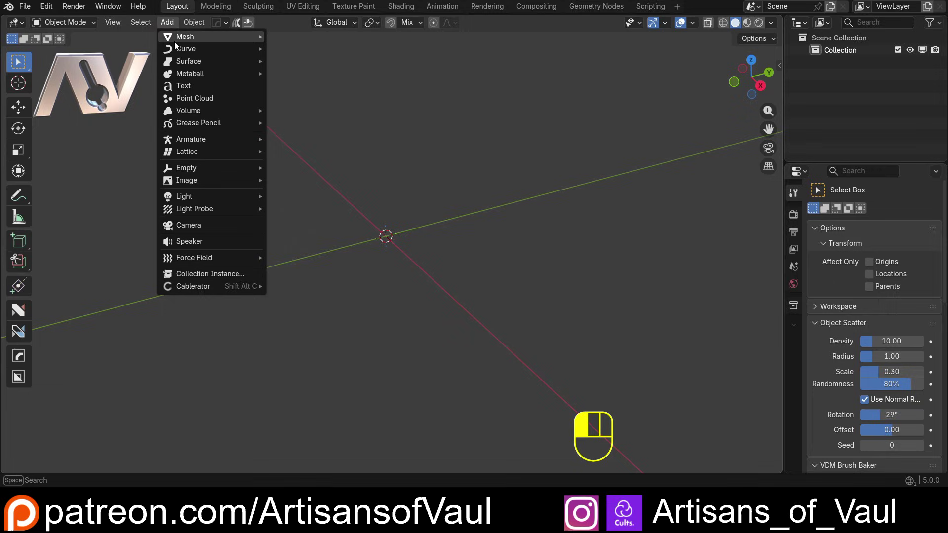
pyautogui.moveTo(264, 36)
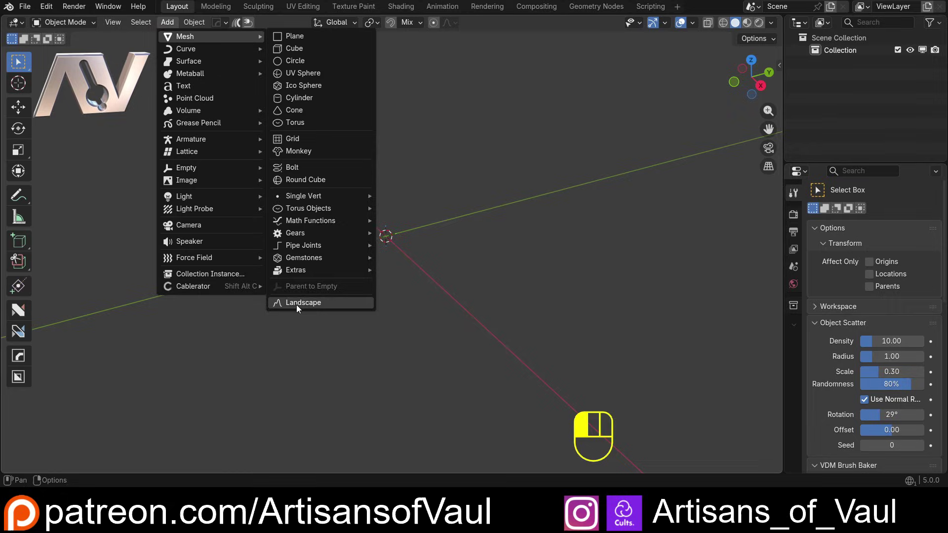
pyautogui.click(429, 159)
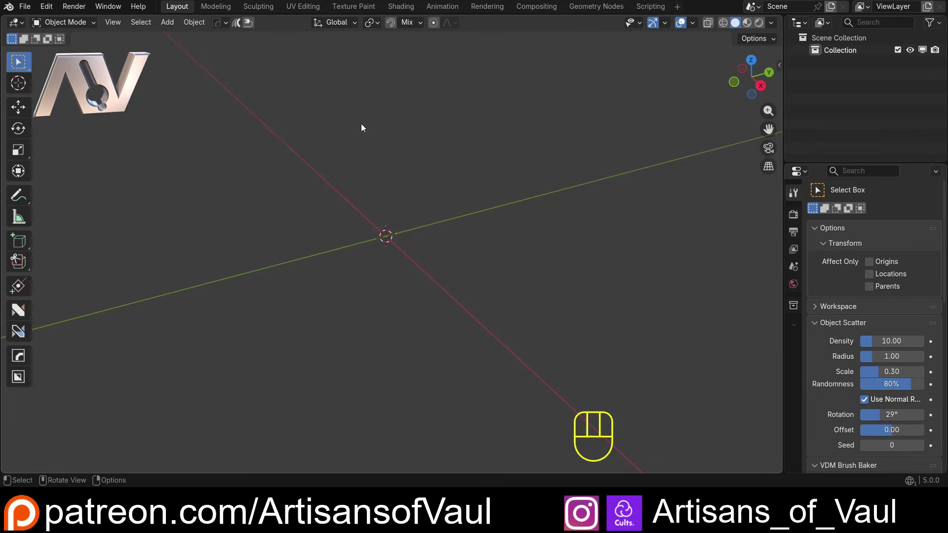
pyautogui.moveTo(398, 164); pyautogui.dragTo(409, 194, button='middle')
# Step: Add a trial cone with 4 vertices to form a four-sided pyramid
pyautogui.hotkey('shift', 'a')
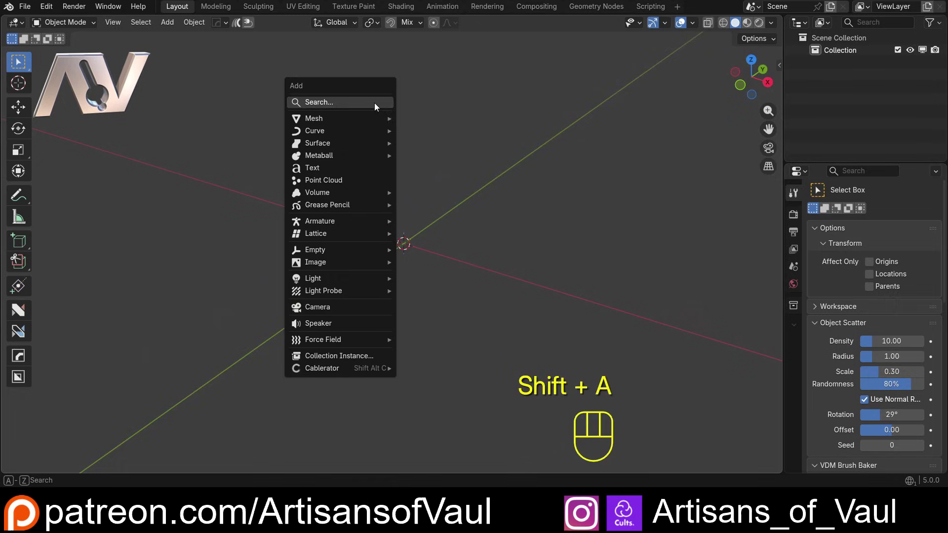
pyautogui.moveTo(366, 116)
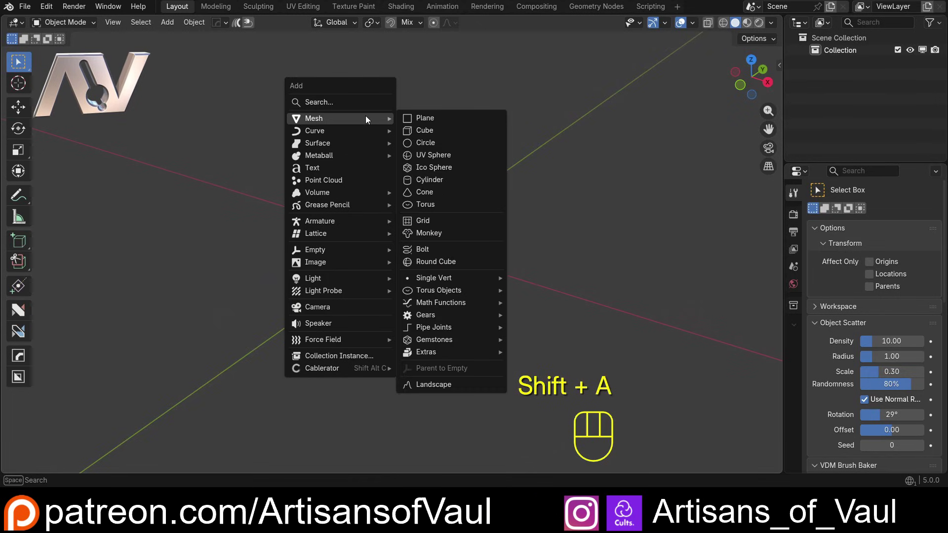
pyautogui.click(434, 193)
pyautogui.click(161, 304)
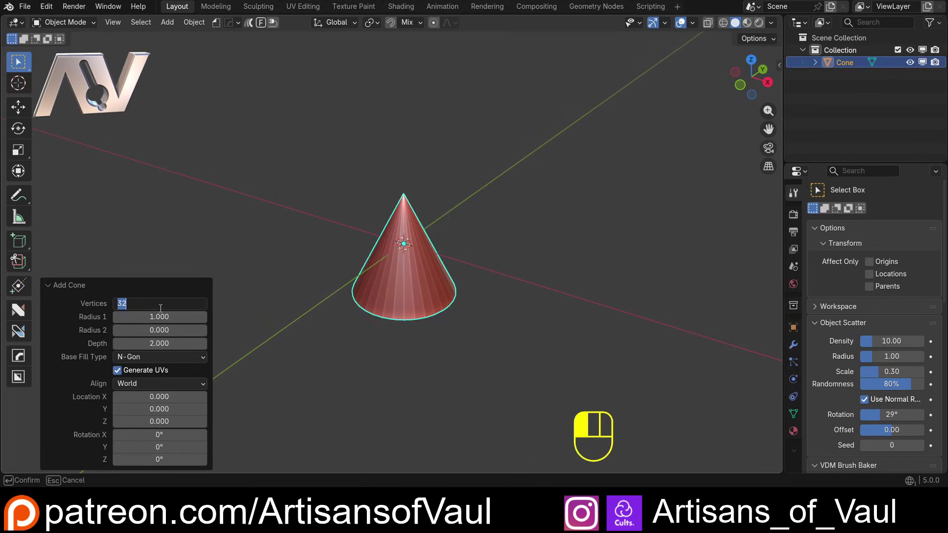
pyautogui.write('4')
pyautogui.press('Return')
pyautogui.moveTo(238, 136); pyautogui.dragTo(335, 207, button='middle')
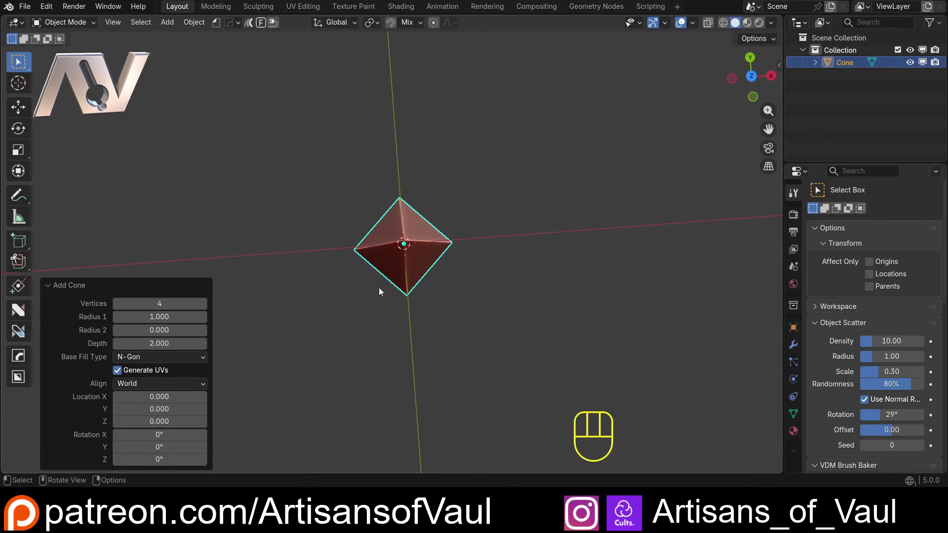
# Step: Rotate the trial pyramid 45° around Z, inspect it, then delete it
pyautogui.moveTo(159, 460)
pyautogui.mouseDown()
pyautogui.moveTo(192, 459)
pyautogui.moveTo(142, 460)
pyautogui.mouseUp()
pyautogui.click(142, 459)
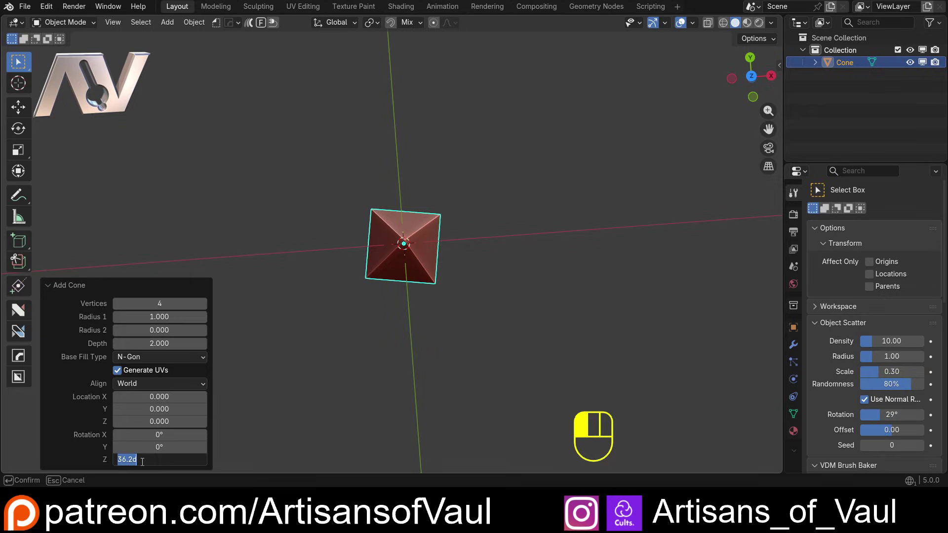
pyautogui.write('45')
pyautogui.press('Return')
pyautogui.moveTo(364, 245); pyautogui.dragTo(421, 181, button='middle')
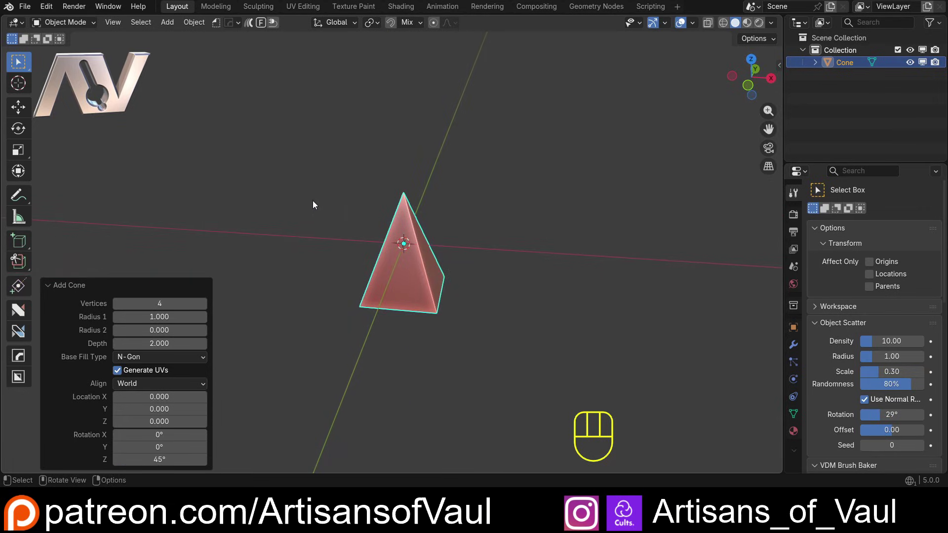
pyautogui.press('Delete')
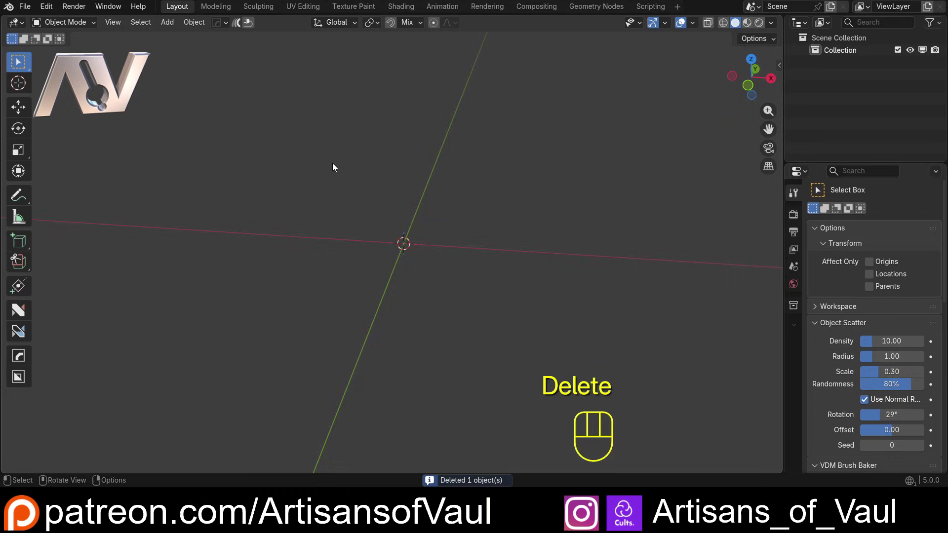
pyautogui.moveTo(333, 167)
pyautogui.mouseDown(button='middle')
pyautogui.moveTo(339, 188)
pyautogui.moveTo(347, 170)
pyautogui.mouseUp(button='middle')
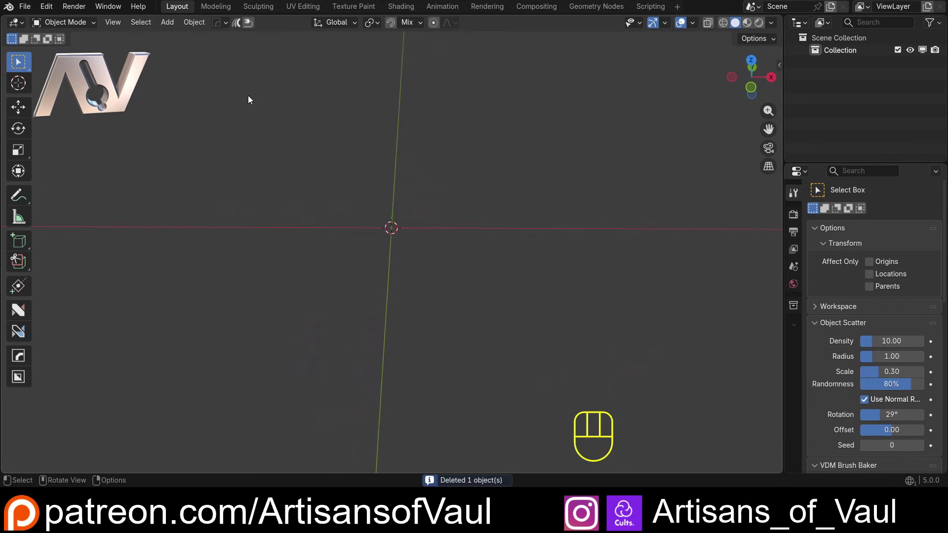
# Step: Add a cube and select its four top vertices in Edit Mode
pyautogui.hotkey('shift', 'a')
pyautogui.moveTo(247, 95)
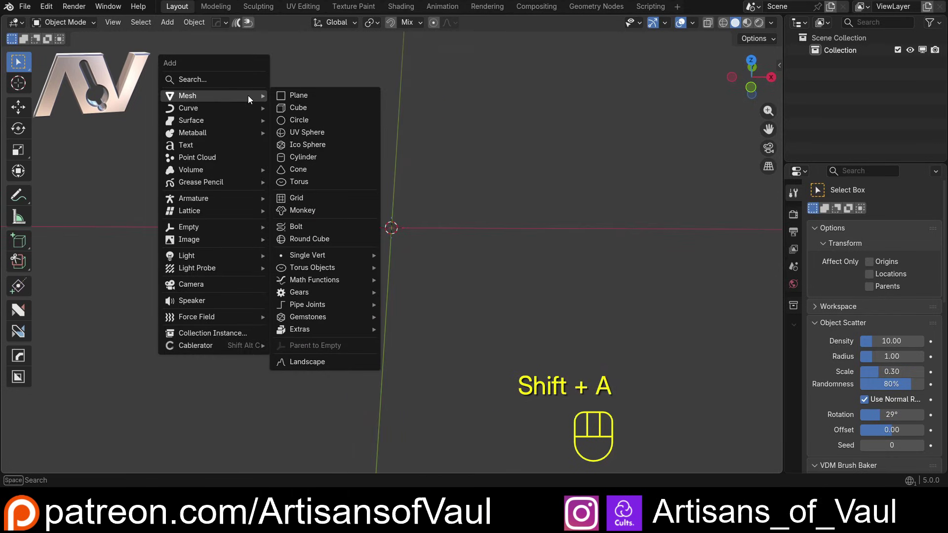
pyautogui.click(310, 108)
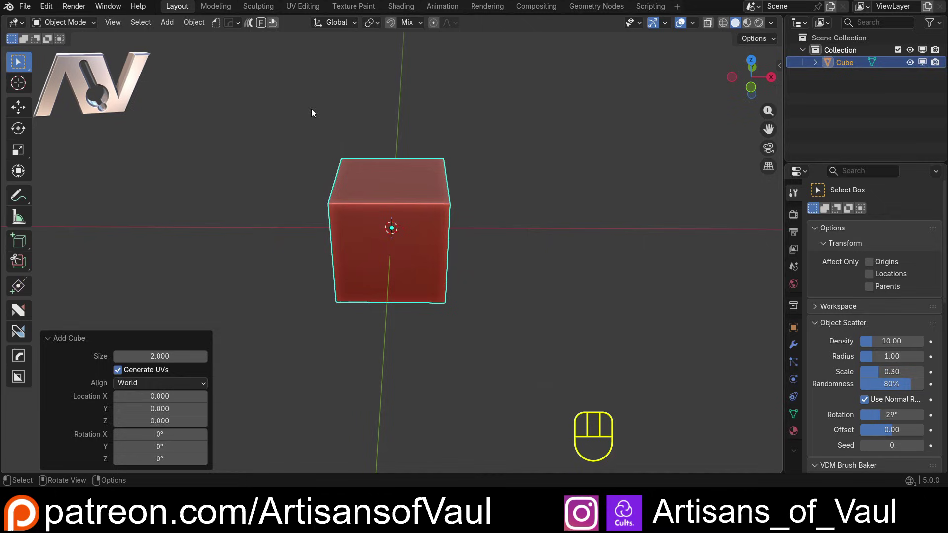
pyautogui.press('Tab')
pyautogui.click(328, 204)
pyautogui.keyDown('shift'); pyautogui.click(342, 158); pyautogui.keyUp('shift')
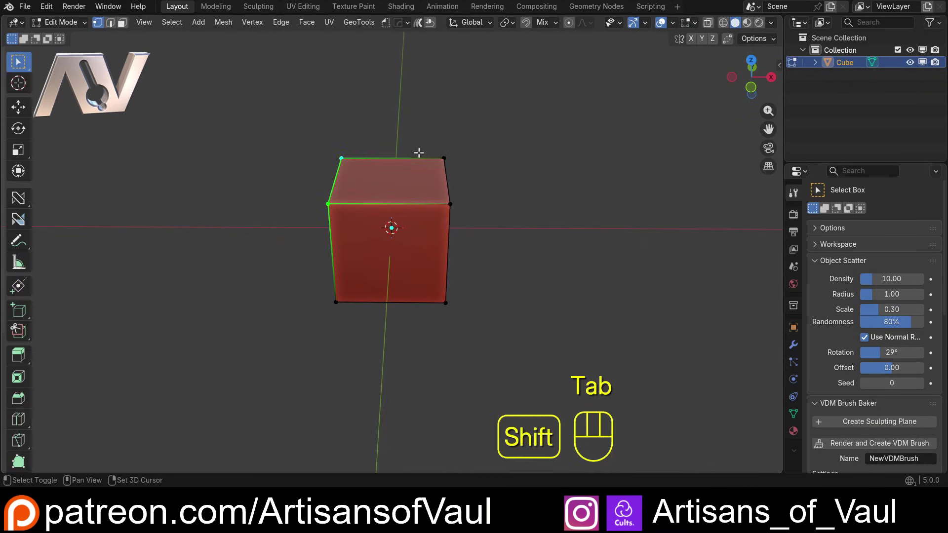
pyautogui.keyDown('shift'); pyautogui.click(444, 158); pyautogui.keyUp('shift')
pyautogui.keyDown('shift'); pyautogui.click(441, 202); pyautogui.keyUp('shift')
# Step: Merge the four top vertices at center into one apex and return to Object Mode
pyautogui.press('m')
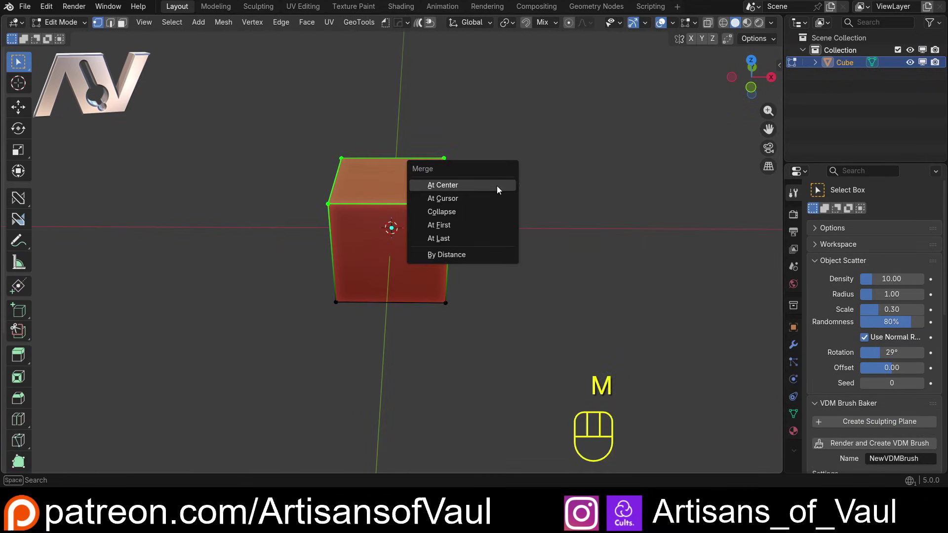
pyautogui.click(497, 186)
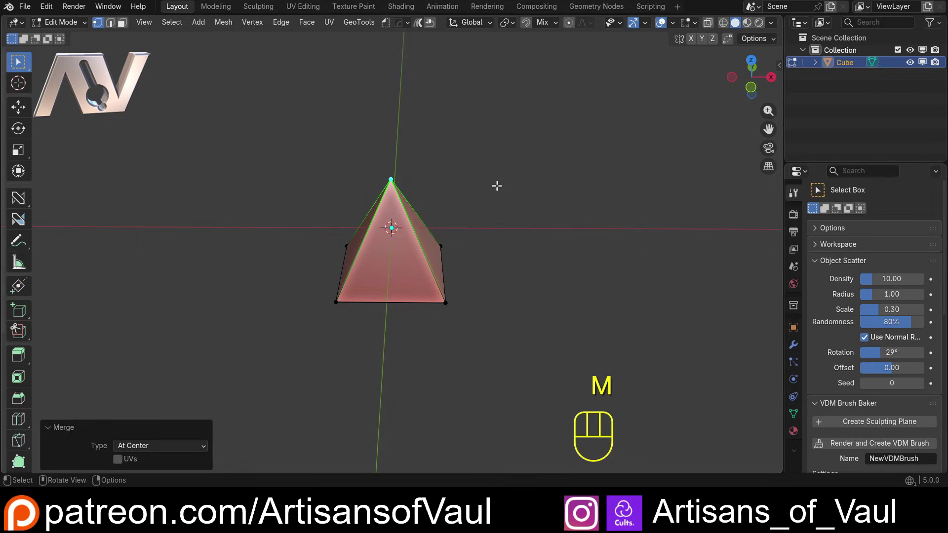
pyautogui.press('Tab')
pyautogui.moveTo(234, 230); pyautogui.dragTo(292, 242, button='middle')
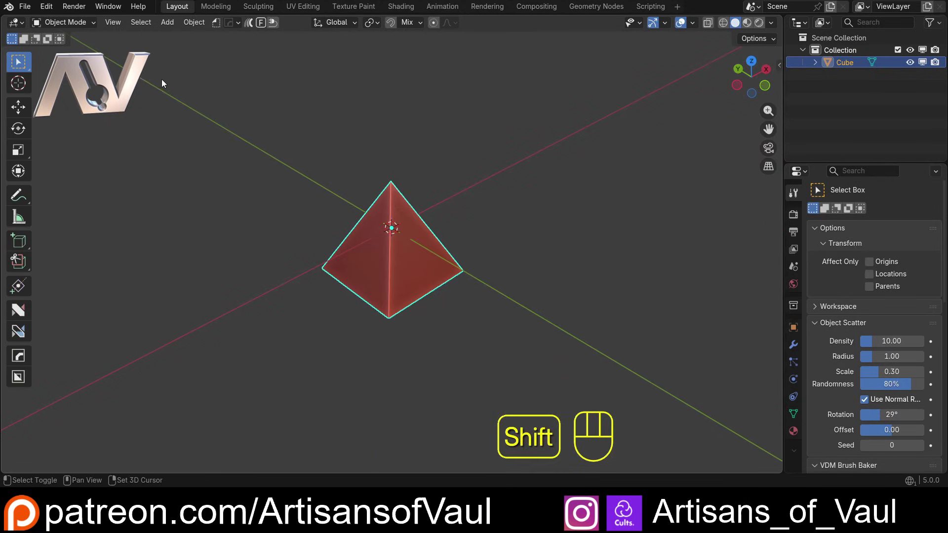
pyautogui.hotkey('shift', 'a')
pyautogui.moveTo(161, 79)
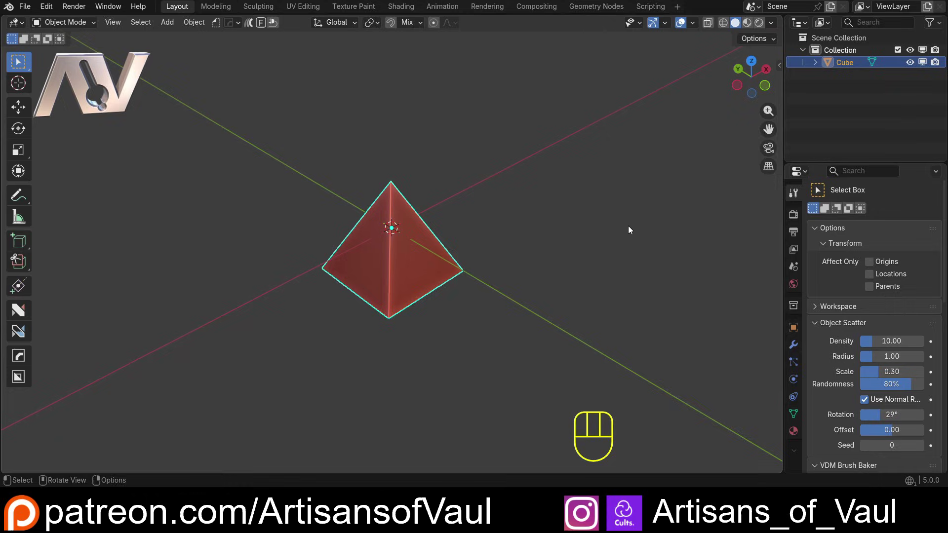
# Step: In the CreaPrim sidebar tab, name the primitive 'Pyramid' and choose the RESTRICT_SELECT_ON arrow icon
pyautogui.press('n')
pyautogui.click(776, 404)
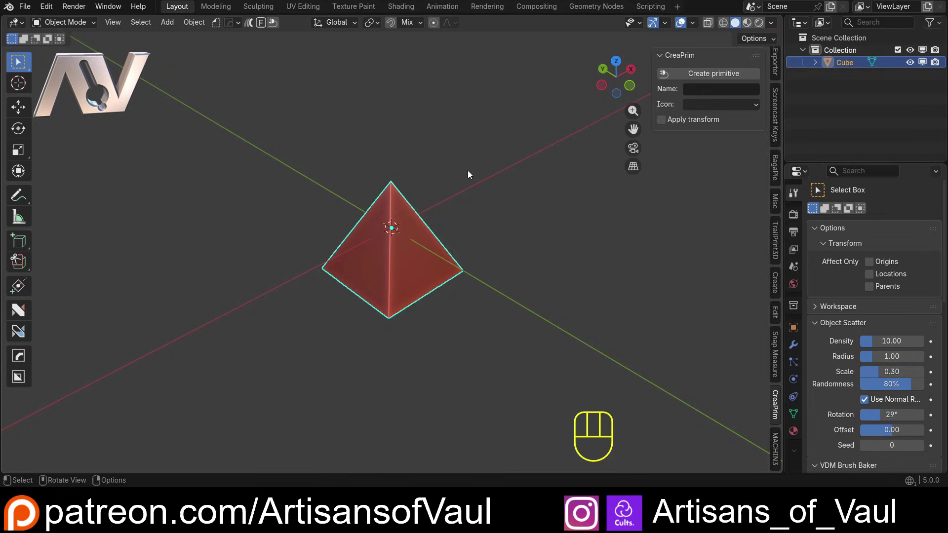
pyautogui.click(715, 87)
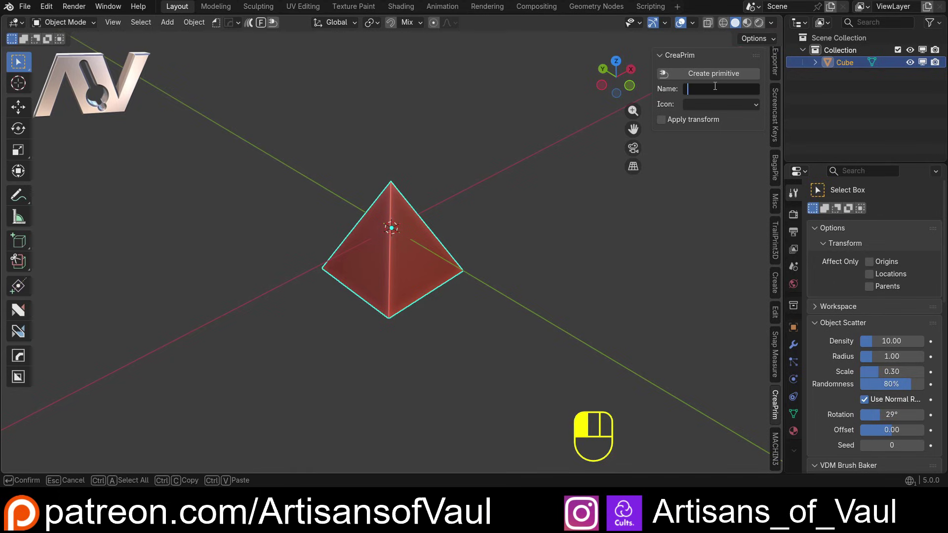
pyautogui.write('Pyramid')
pyautogui.click(696, 103)
pyautogui.click(710, 104)
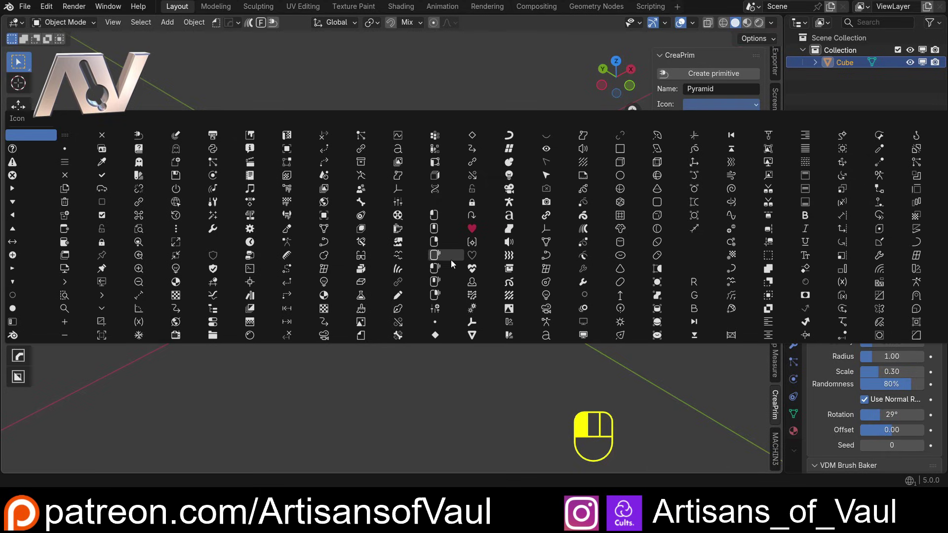
pyautogui.click(547, 165)
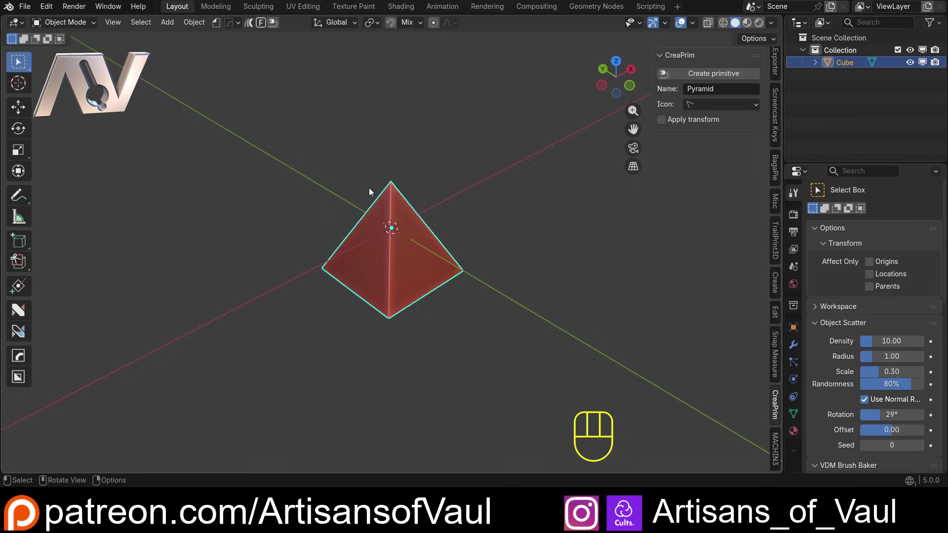
pyautogui.moveTo(369, 192); pyautogui.dragTo(405, 207, button='middle')
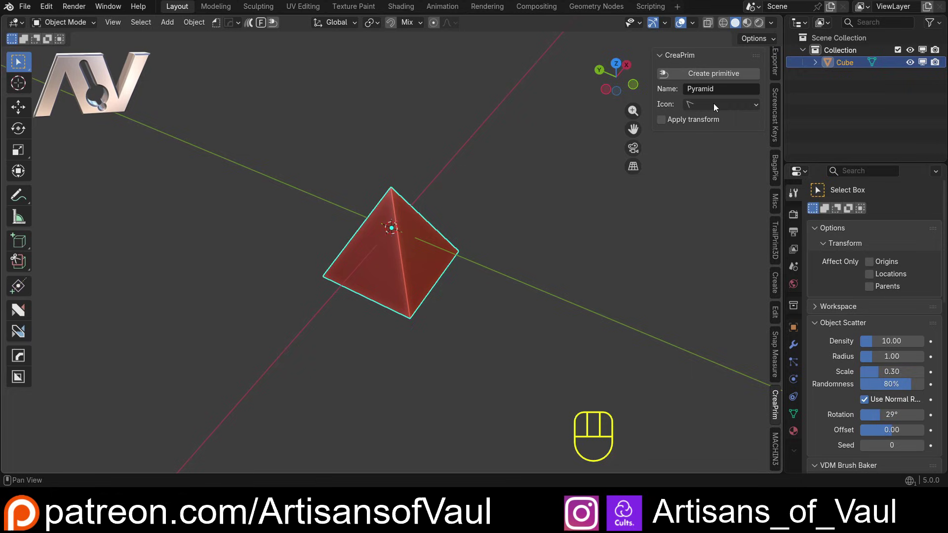
# Step: Create the Pyramid primitive with CreaPrim, then delete the original pyramid object
pyautogui.click(732, 73)
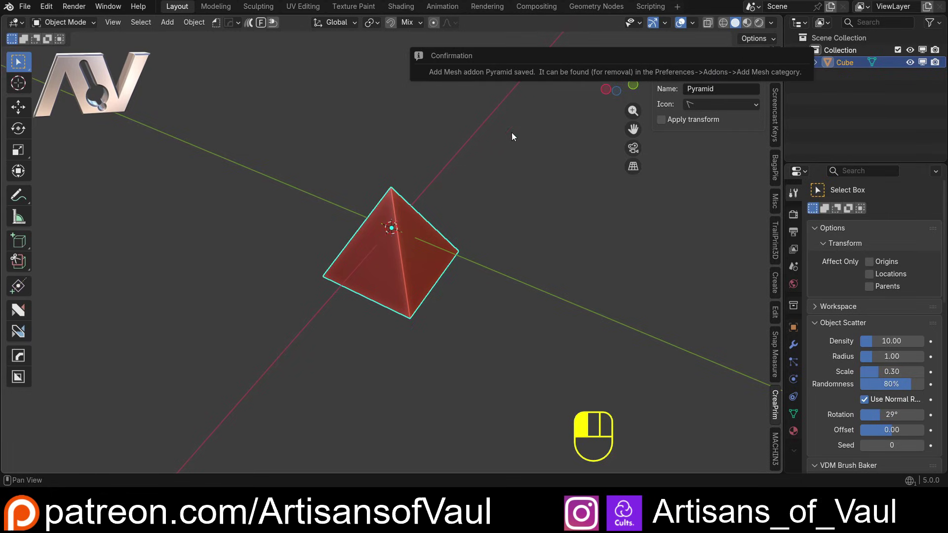
pyautogui.moveTo(404, 209); pyautogui.dragTo(435, 184, button='middle')
pyautogui.press('Delete')
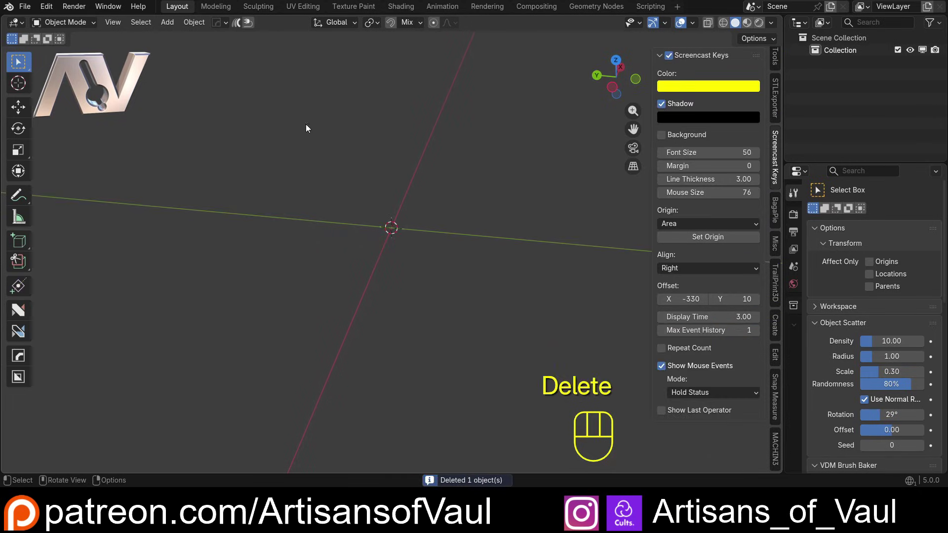
pyautogui.click(306, 129)
pyautogui.press('n')
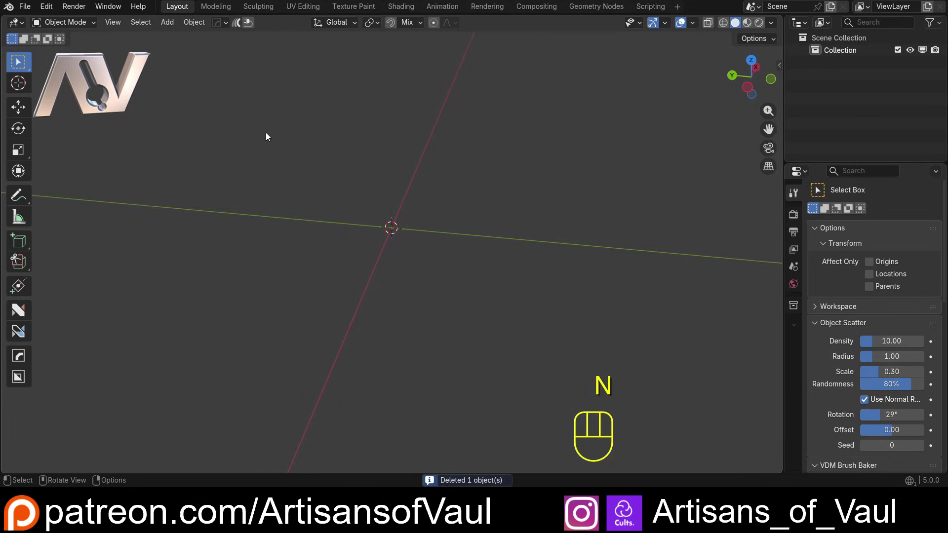
# Step: Add a new Pyramid object from Add > Mesh > Pyramid
pyautogui.hotkey('shift', 'a')
pyautogui.moveTo(237, 77)
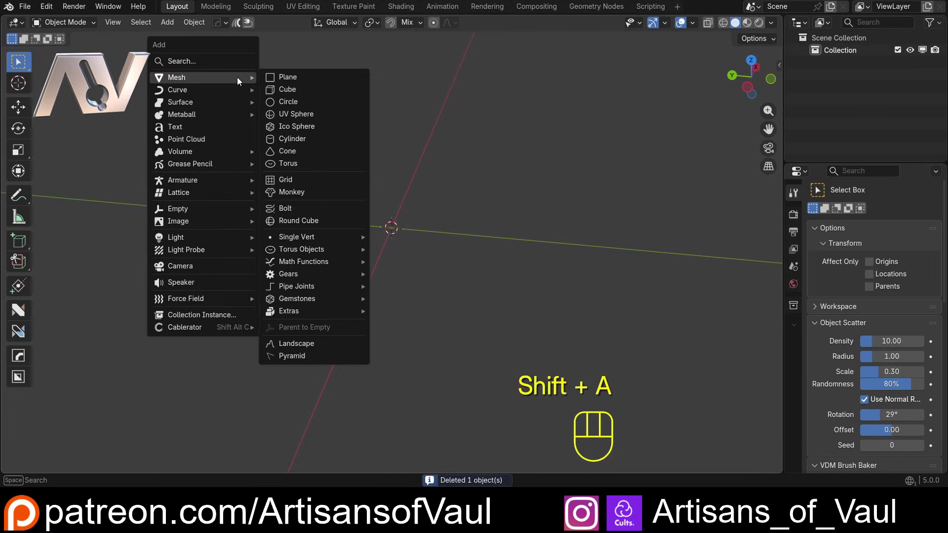
pyautogui.click(321, 357)
pyautogui.moveTo(311, 263)
pyautogui.mouseDown(button='middle')
pyautogui.moveTo(424, 250)
pyautogui.moveTo(302, 253)
pyautogui.mouseUp(button='middle')
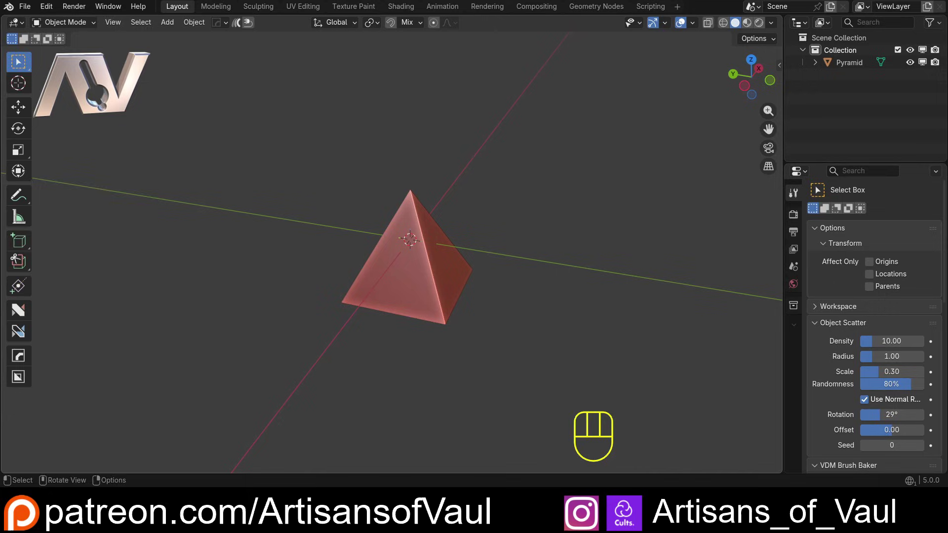
# Step: Start a new General file without saving and delete its default cube
pyautogui.moveTo(24, 7); pyautogui.dragTo(177, 22)
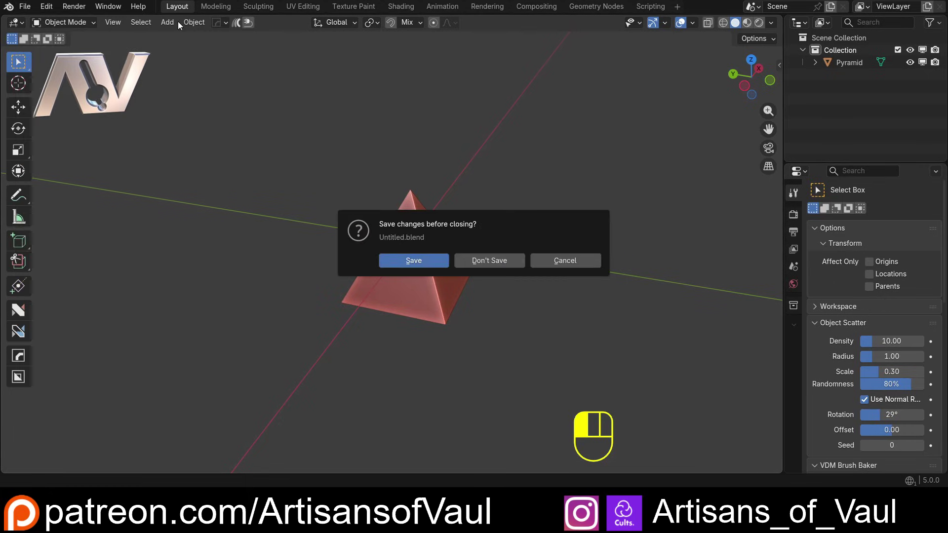
pyautogui.click(492, 260)
pyautogui.press('Delete')
# Step: Add a Pyramid from Add > Mesh, select it and zoom in
pyautogui.hotkey('shift', 'a')
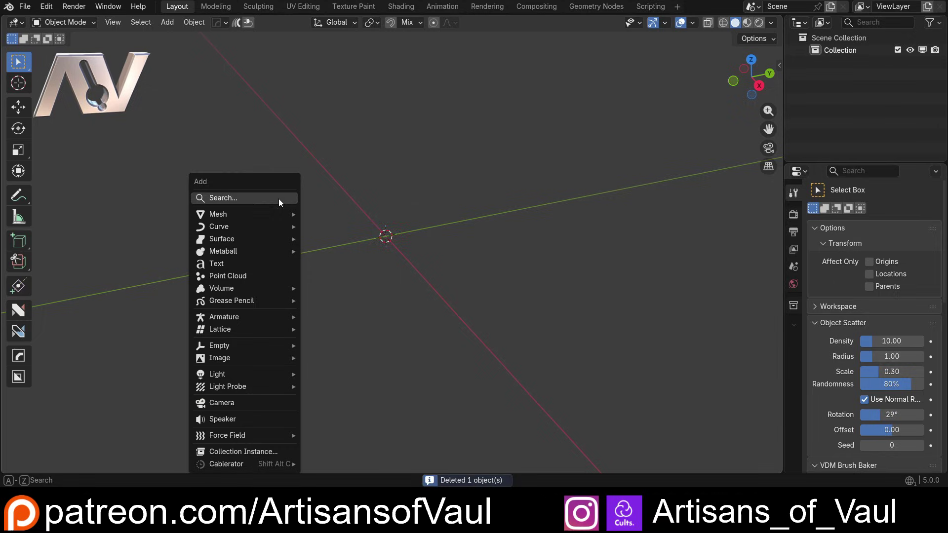
pyautogui.moveTo(271, 212)
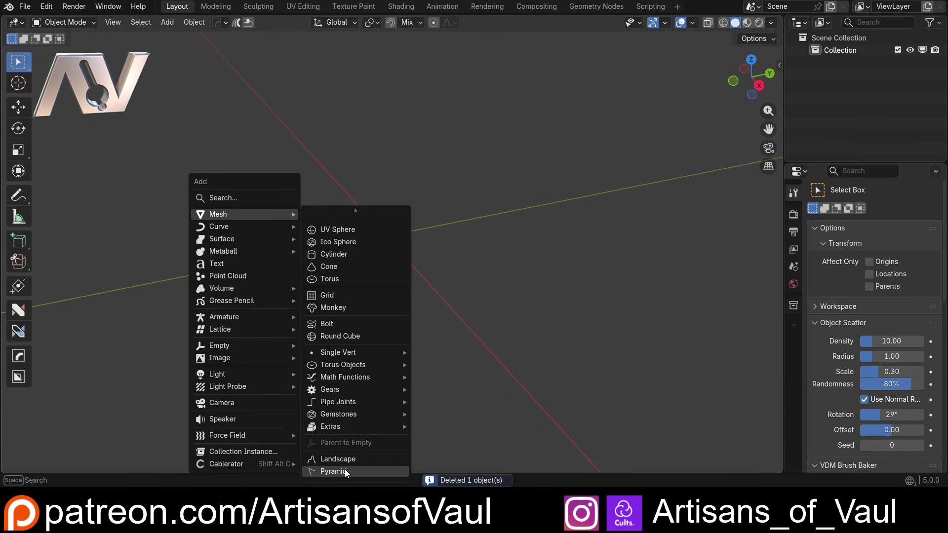
pyautogui.click(334, 471)
pyautogui.moveTo(360, 171); pyautogui.dragTo(280, 184, button='middle')
pyautogui.click(369, 244)
pyautogui.scroll(3, 369, 244)
pyautogui.hotkey('shift', 'a')
pyautogui.moveTo(227, 57)
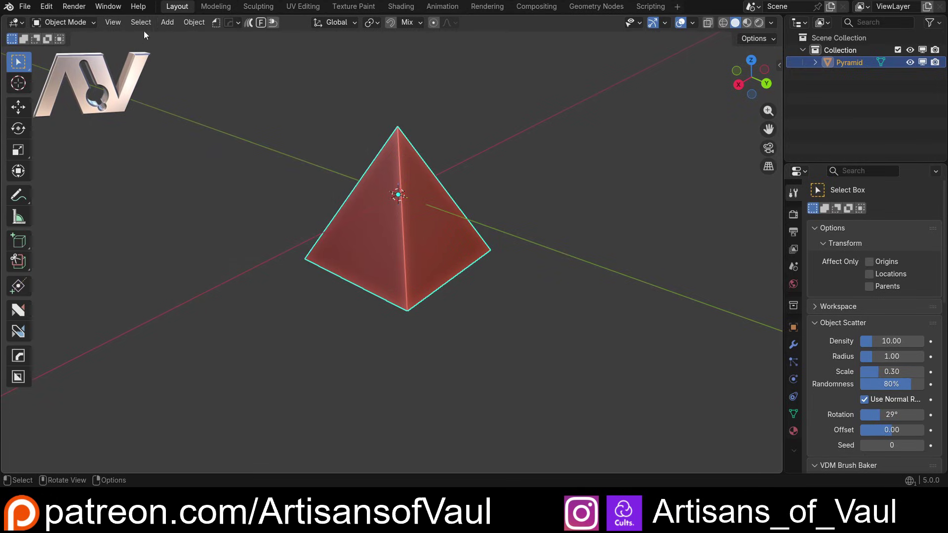
pyautogui.click(167, 23)
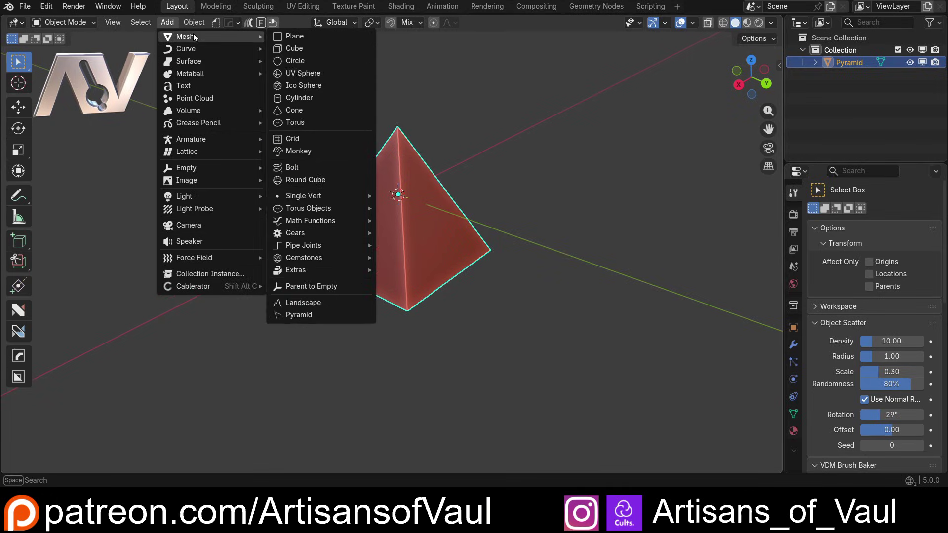
pyautogui.moveTo(272, 364); pyautogui.dragTo(210, 247, button='middle')
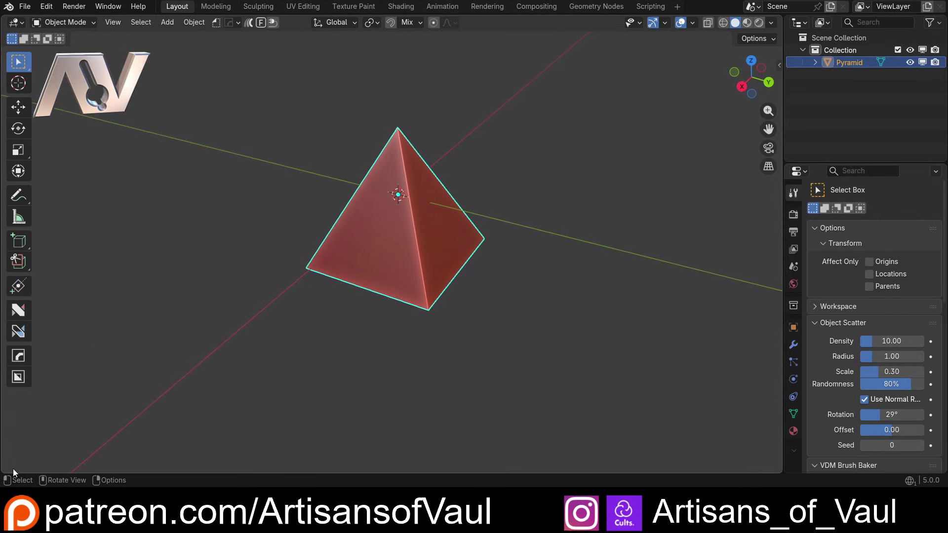
pyautogui.moveTo(3, 471); pyautogui.dragTo(20, 318)
pyautogui.click(19, 319)
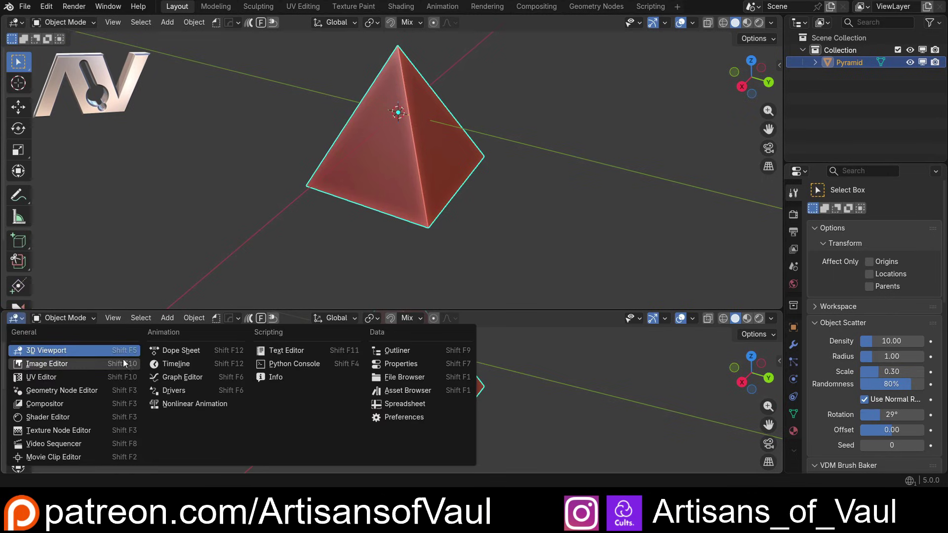
pyautogui.click(408, 390)
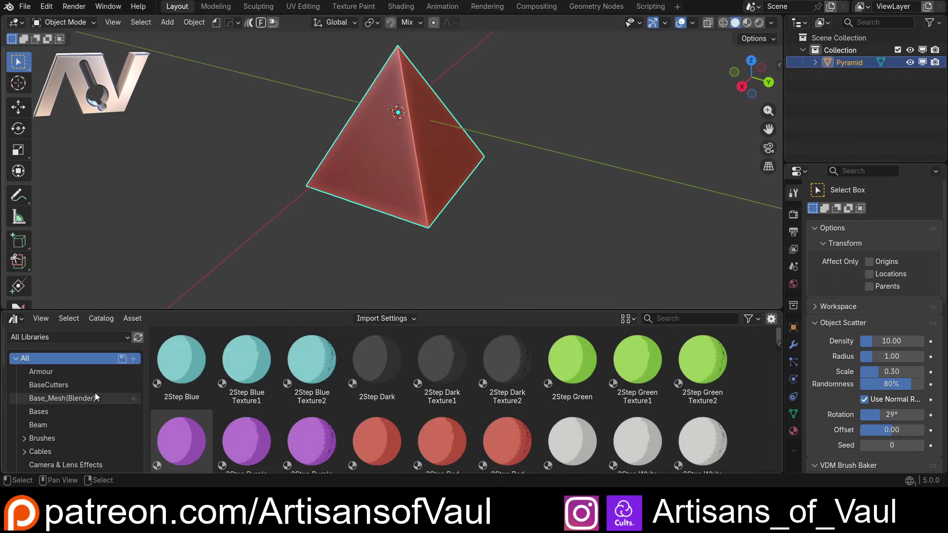
pyautogui.scroll(-15, 50, 395)
pyautogui.rightClick(262, 312)
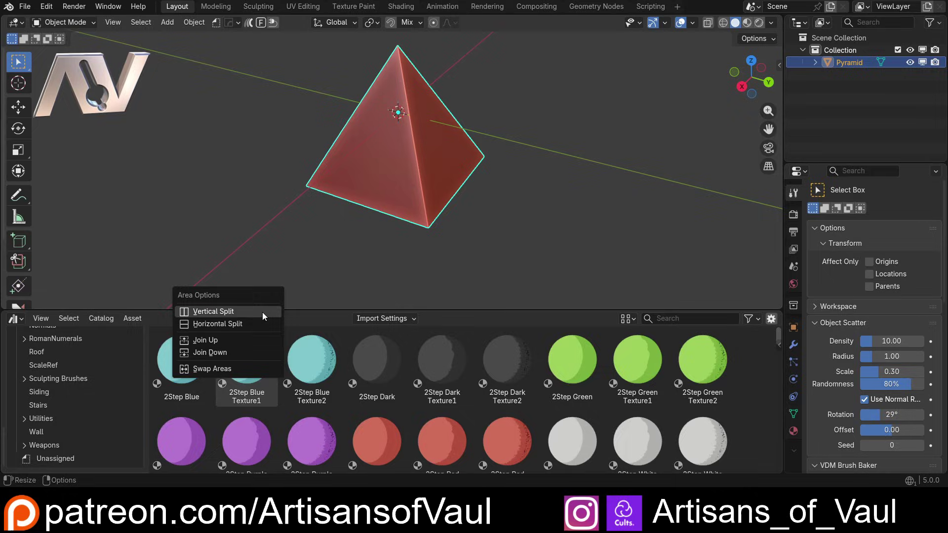
pyautogui.click(244, 352)
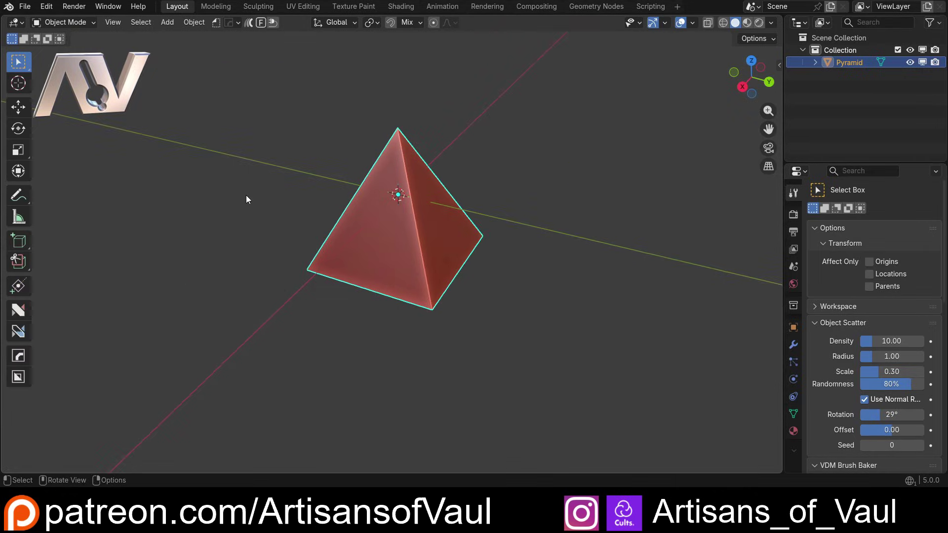
pyautogui.moveTo(246, 194); pyautogui.dragTo(270, 178, button='middle')
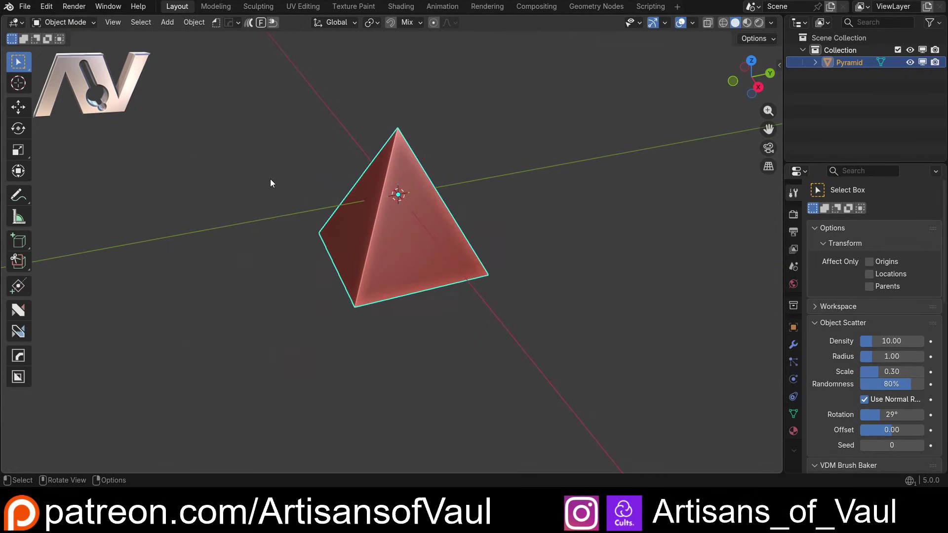
pyautogui.click(270, 179)
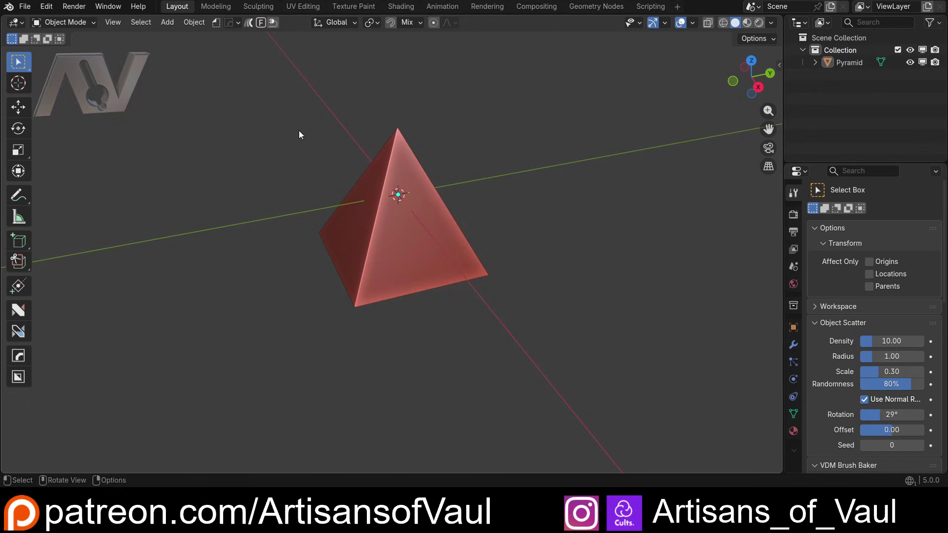
# Step: Open the Add-ons preferences, search 'Pyr' and expand the Pyramid add-on
pyautogui.click(52, 9)
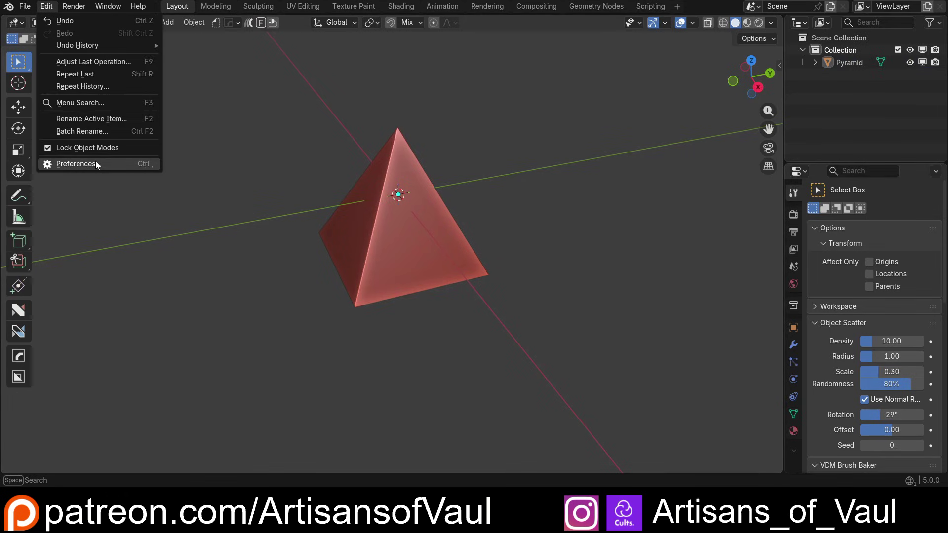
pyautogui.click(95, 161)
pyautogui.moveTo(233, 82); pyautogui.dragTo(275, 109)
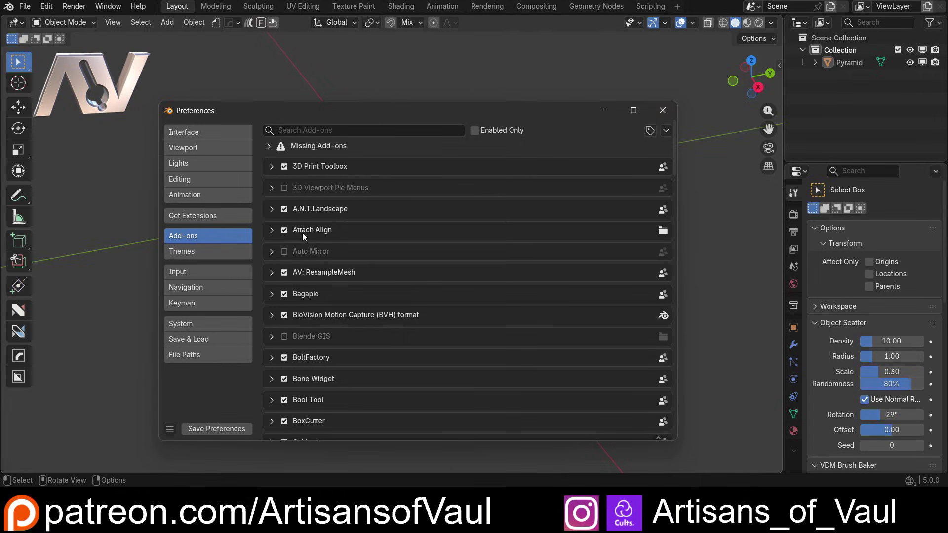
pyautogui.click(305, 132)
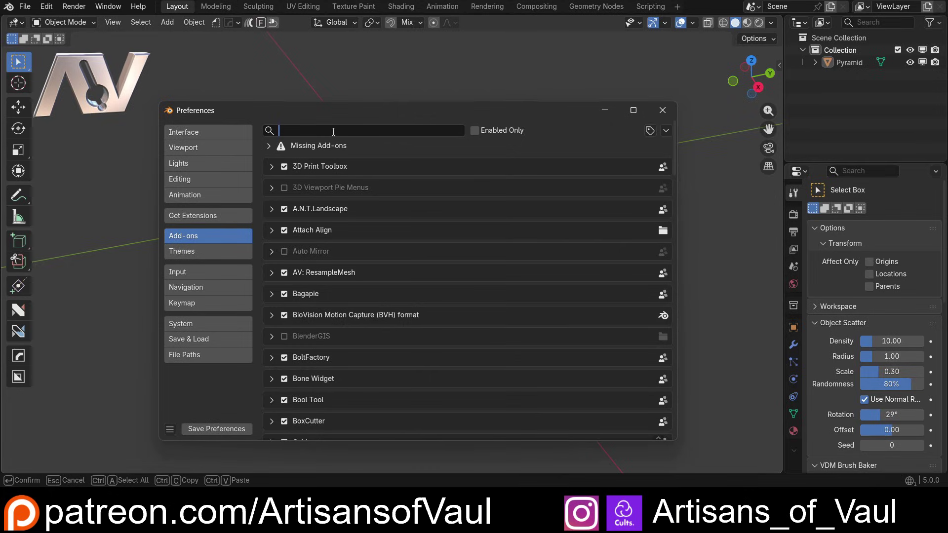
pyautogui.write('Pyra')
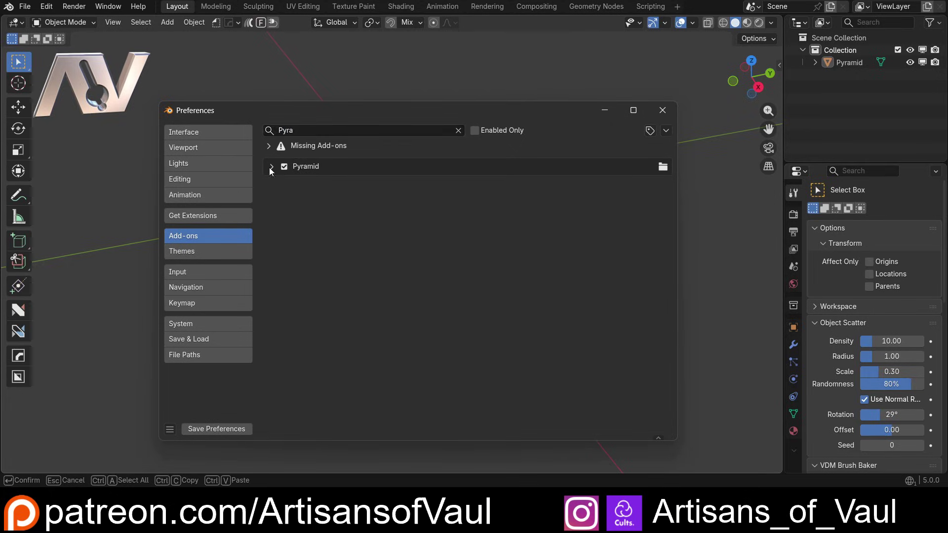
pyautogui.click(271, 167)
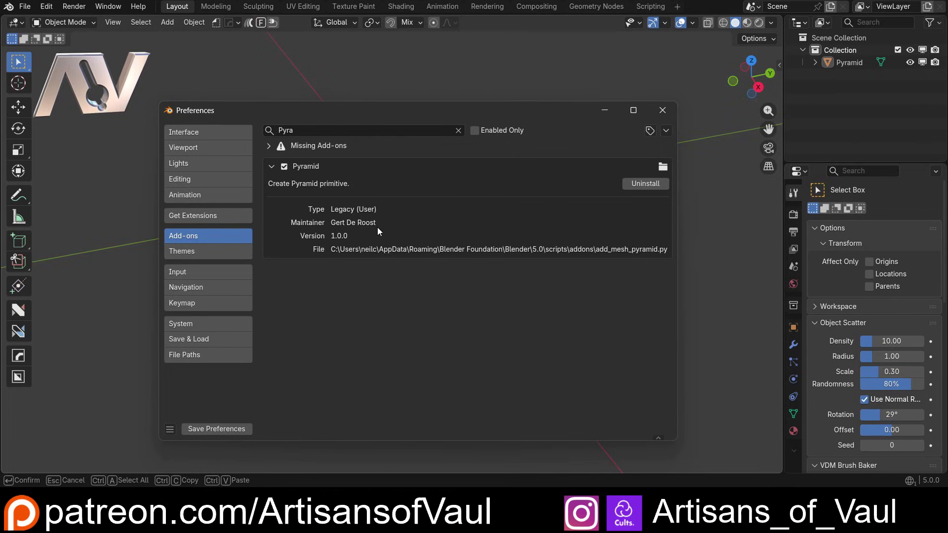
# Step: Uninstall the Pyramid add-on, save the preferences and close the window
pyautogui.click(650, 185)
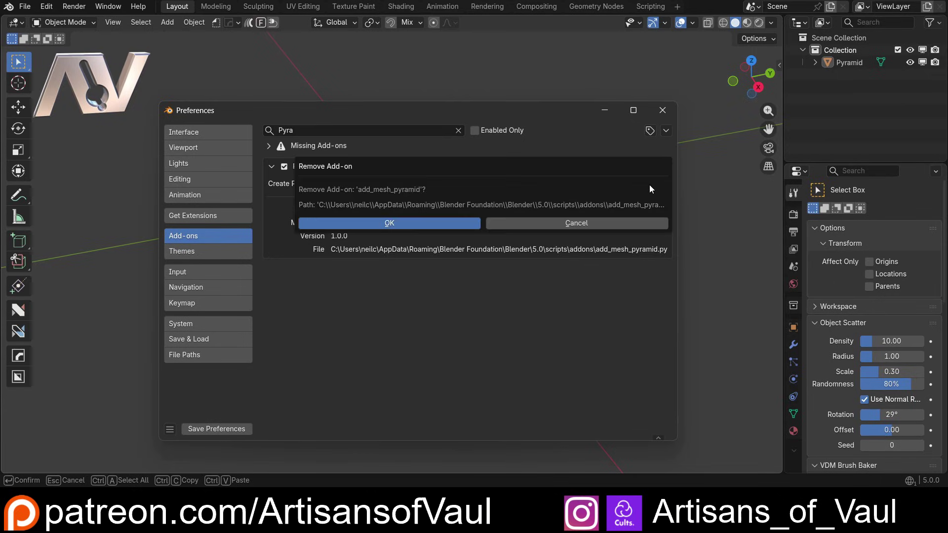
pyautogui.click(433, 222)
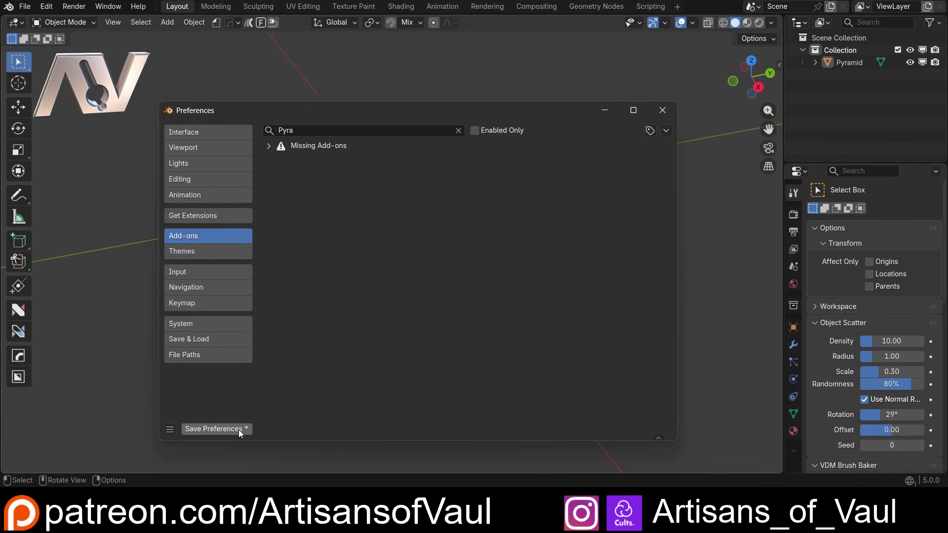
pyautogui.click(217, 430)
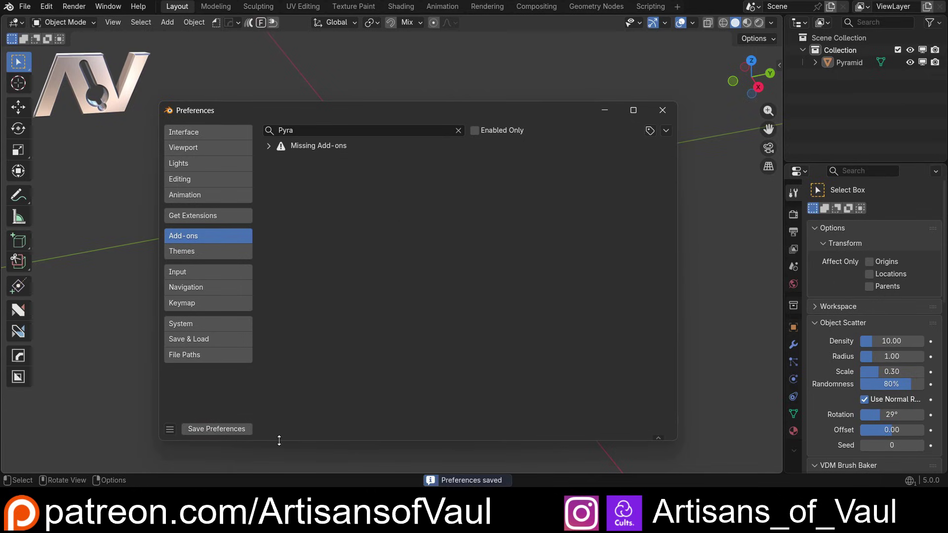
pyautogui.click(663, 111)
# Step: Confirm Pyramid is gone from Add > Mesh, then follow ewocprojects' CreaPrim download link
pyautogui.hotkey('shift', 'a')
pyautogui.moveTo(214, 72)
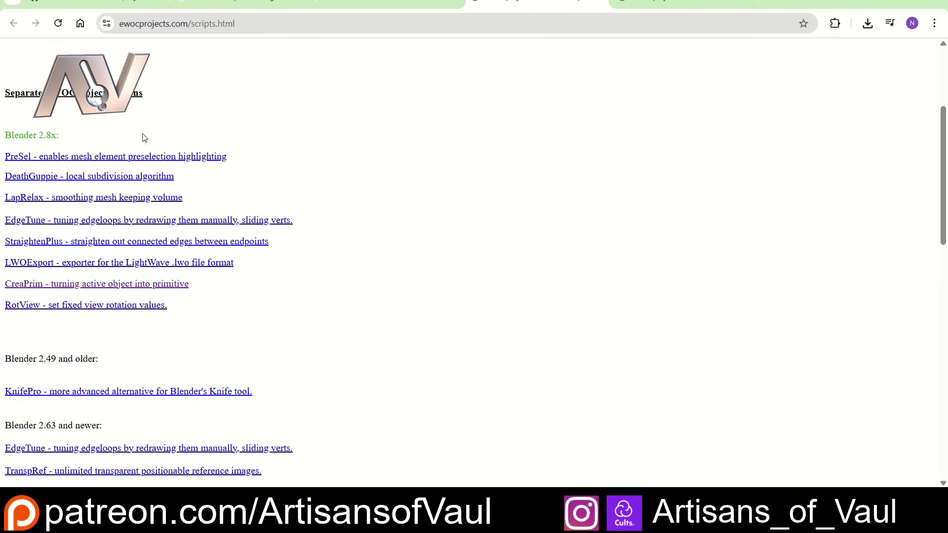
pyautogui.scroll(1, 40, 150)
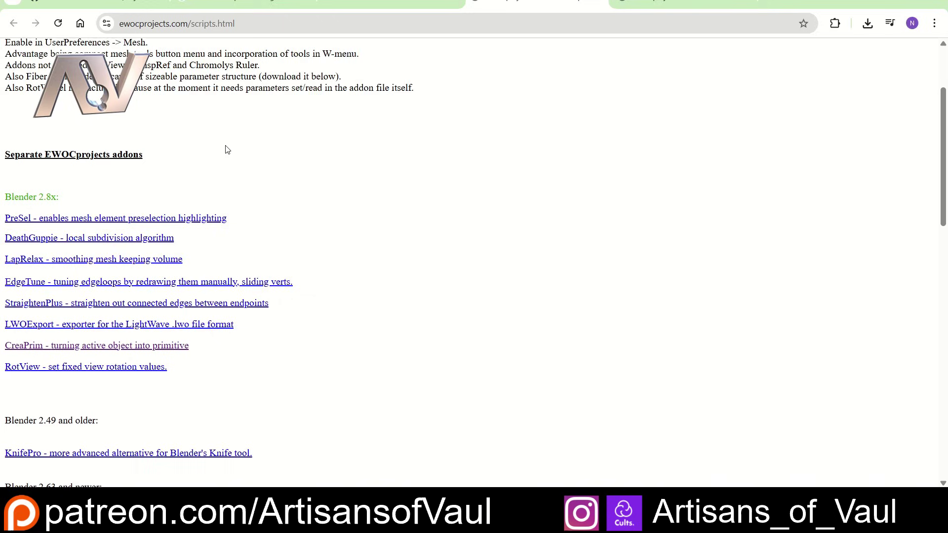
pyautogui.scroll(2, 309, 163)
pyautogui.scroll(-4, 310, 164)
pyautogui.scroll(-1, 298, 138)
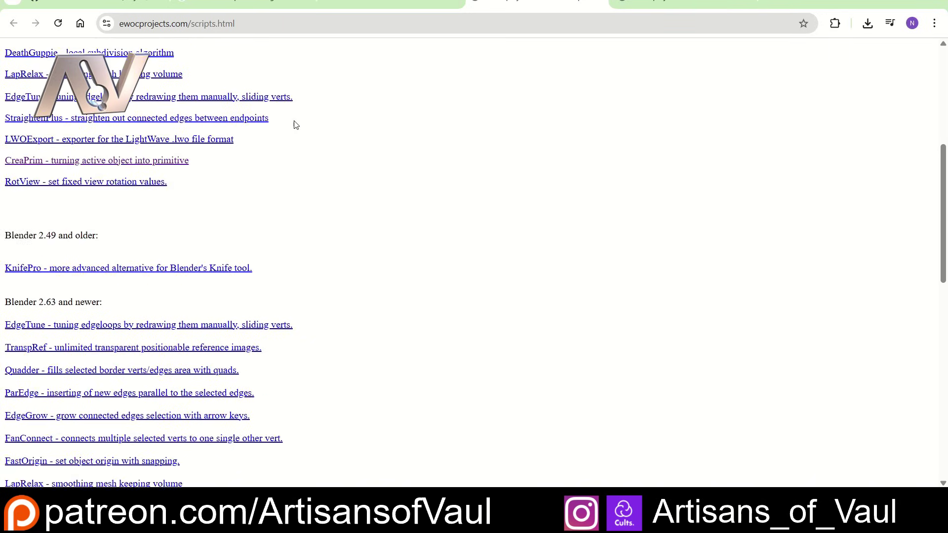
pyautogui.scroll(2, 346, 178)
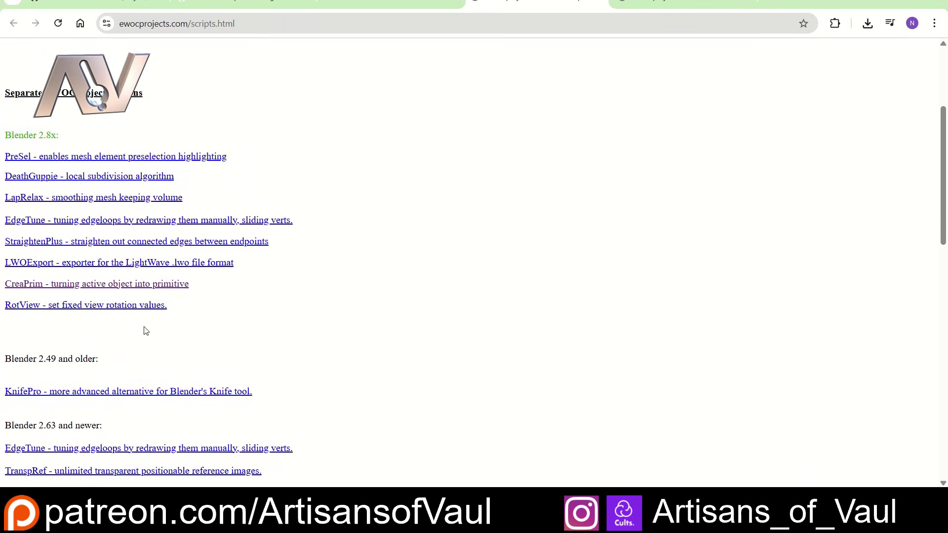
pyautogui.click(69, 286)
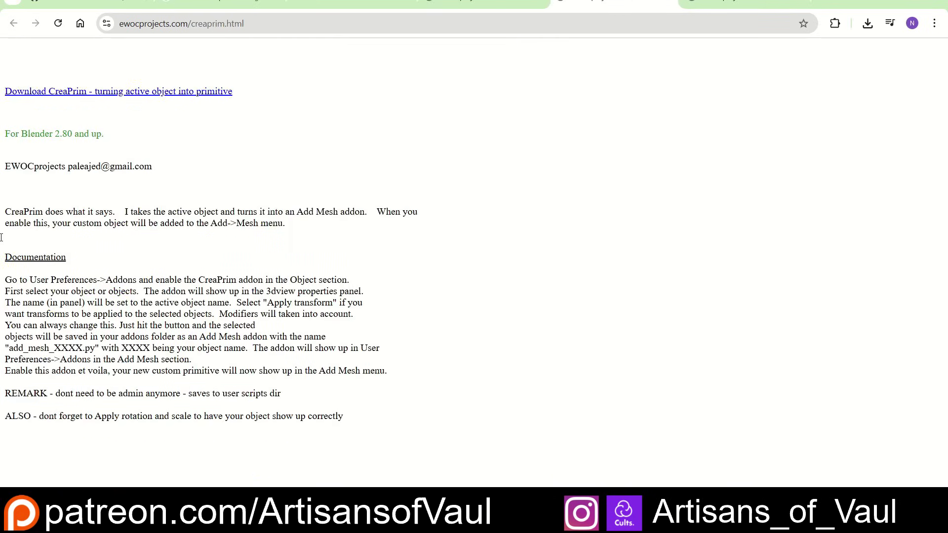
pyautogui.click(127, 96)
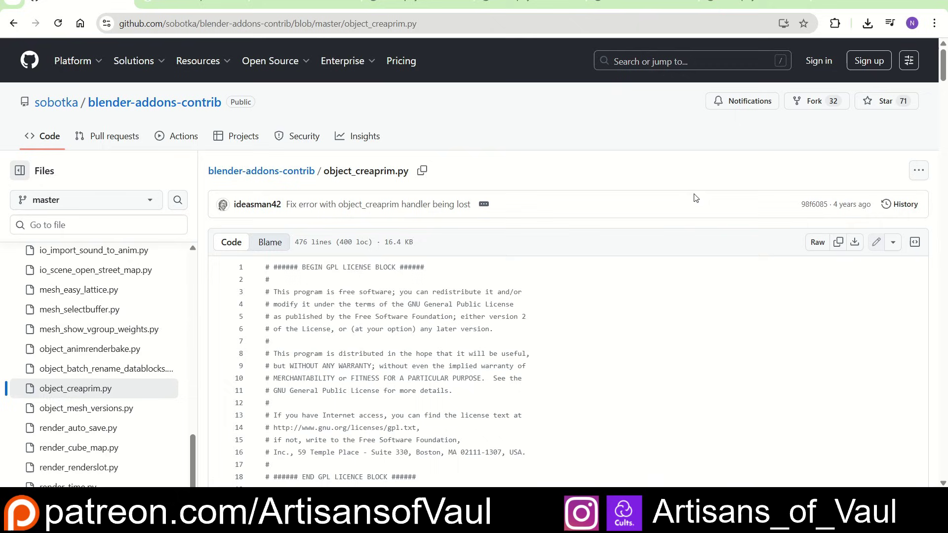
# Step: Download object_creaprim.py from GitHub through the file's '...' menu
pyautogui.scroll(-1, 581, 264)
pyautogui.scroll(-3, 580, 265)
pyautogui.scroll(3, 581, 263)
pyautogui.click(917, 172)
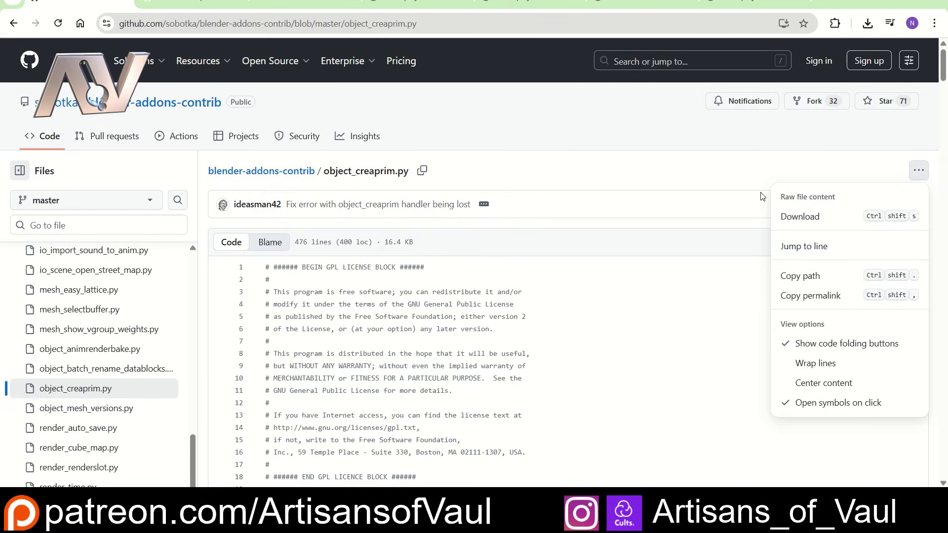
pyautogui.click(630, 161)
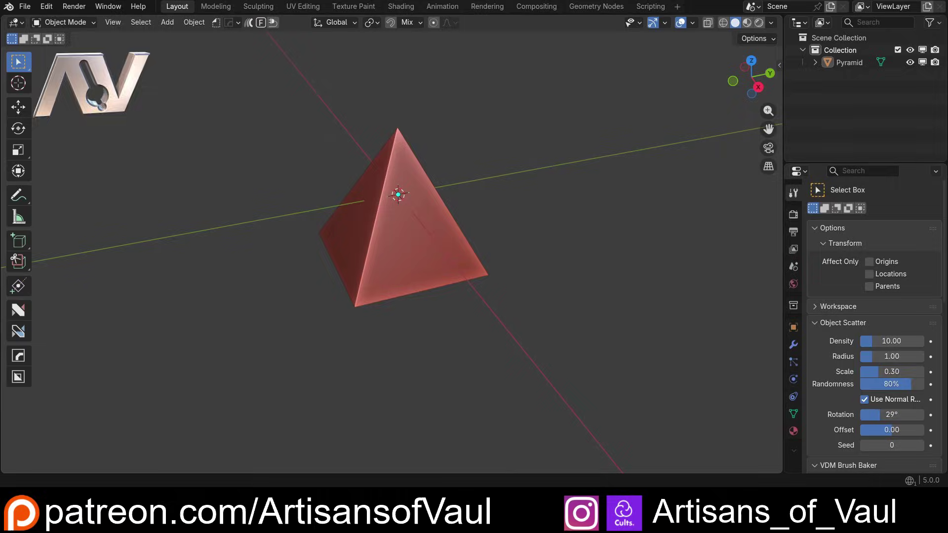
# Step: Zip object_creaprim.py as a ZIP file, keeping the default name object_creaprim.zip
pyautogui.hotkey('alt', 'Tab')
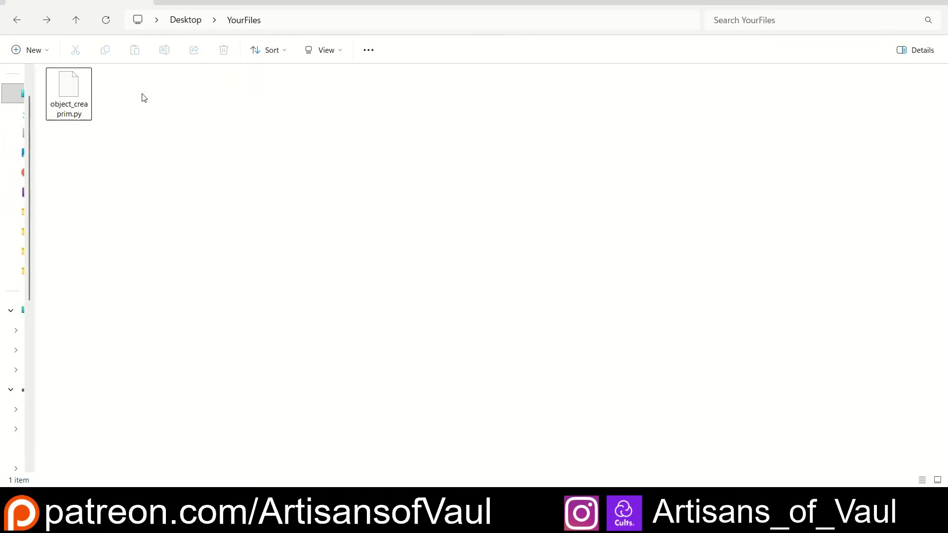
pyautogui.click(74, 109)
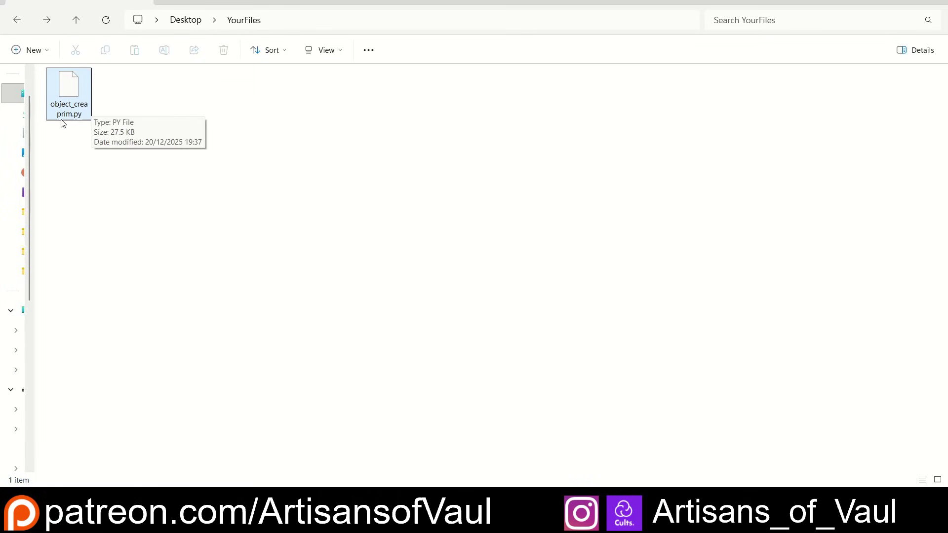
pyautogui.rightClick(74, 93)
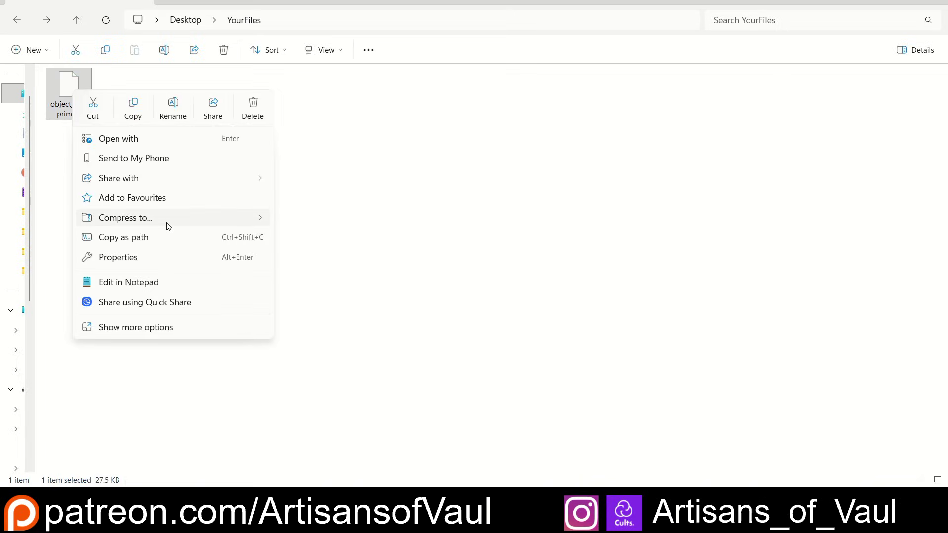
pyautogui.moveTo(168, 217)
pyautogui.click(306, 223)
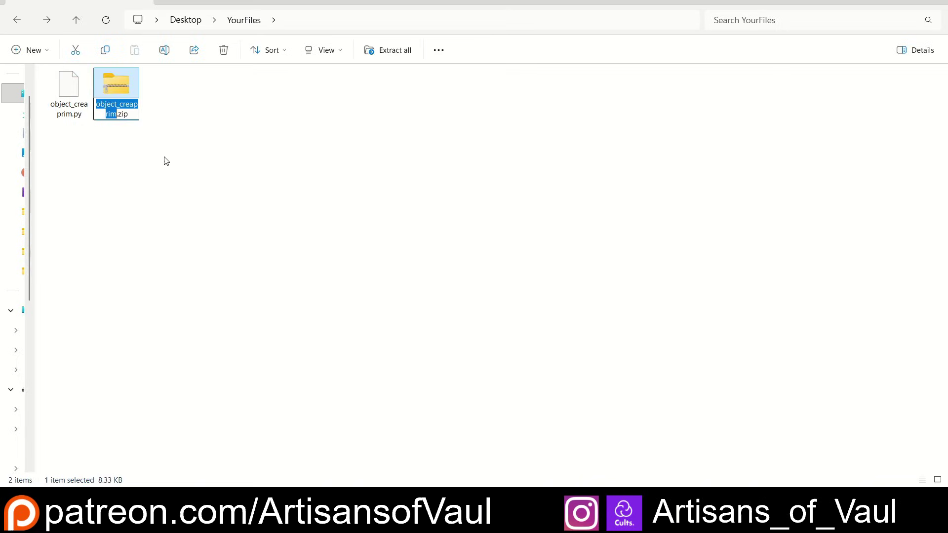
pyautogui.click(127, 101)
pyautogui.press('F11')
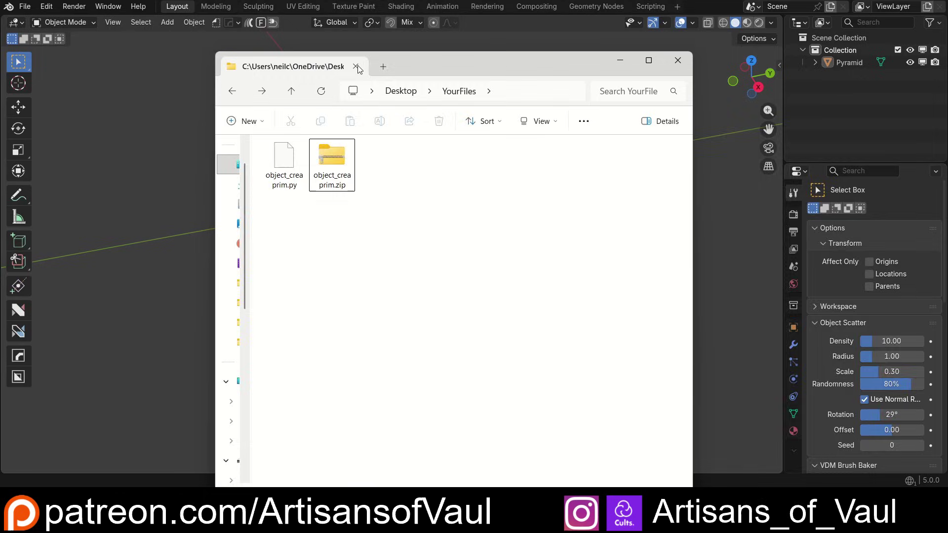
# Step: Move the File Explorer window aside and minimize it to show the red pyramid
pyautogui.moveTo(485, 62); pyautogui.dragTo(692, 136)
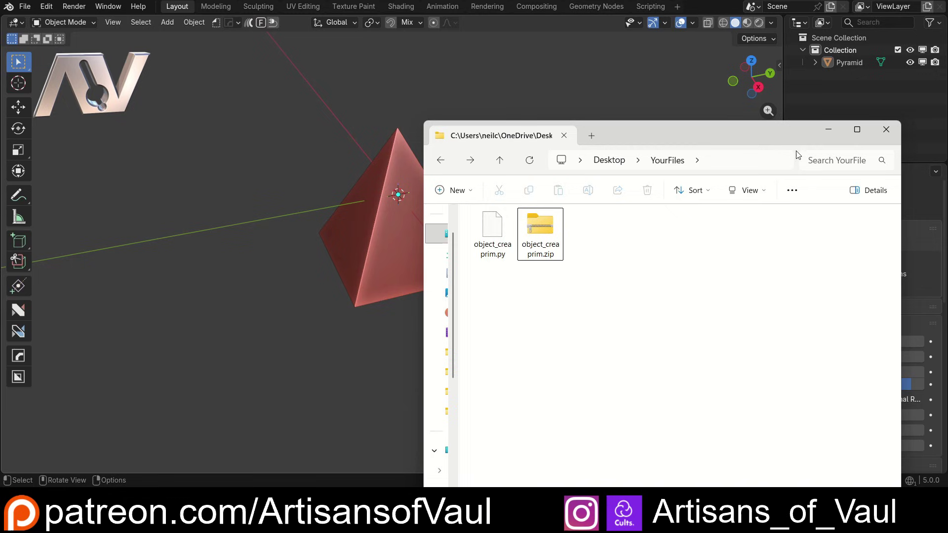
pyautogui.click(829, 130)
pyautogui.moveTo(481, 216); pyautogui.dragTo(519, 206, button='middle')
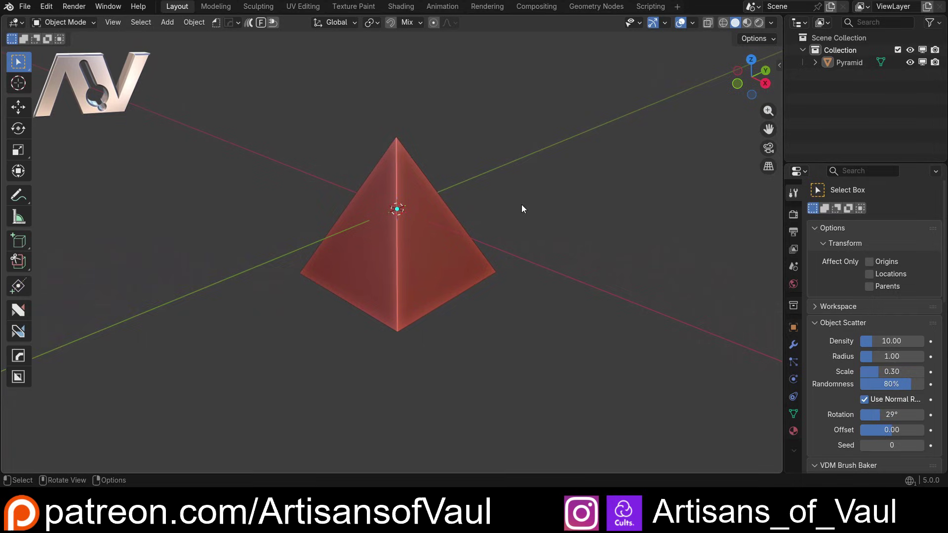